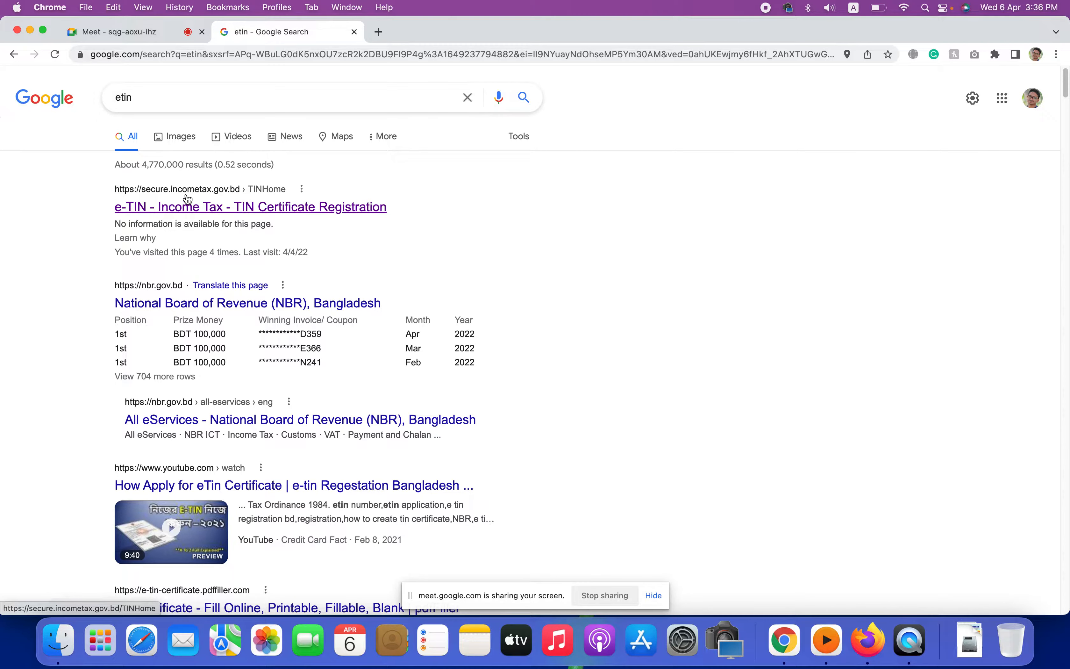
# Step: Open the 'e-TIN - Income Tax - TIN Certificate Registration' result from the etin search
pyautogui.click(219, 204)
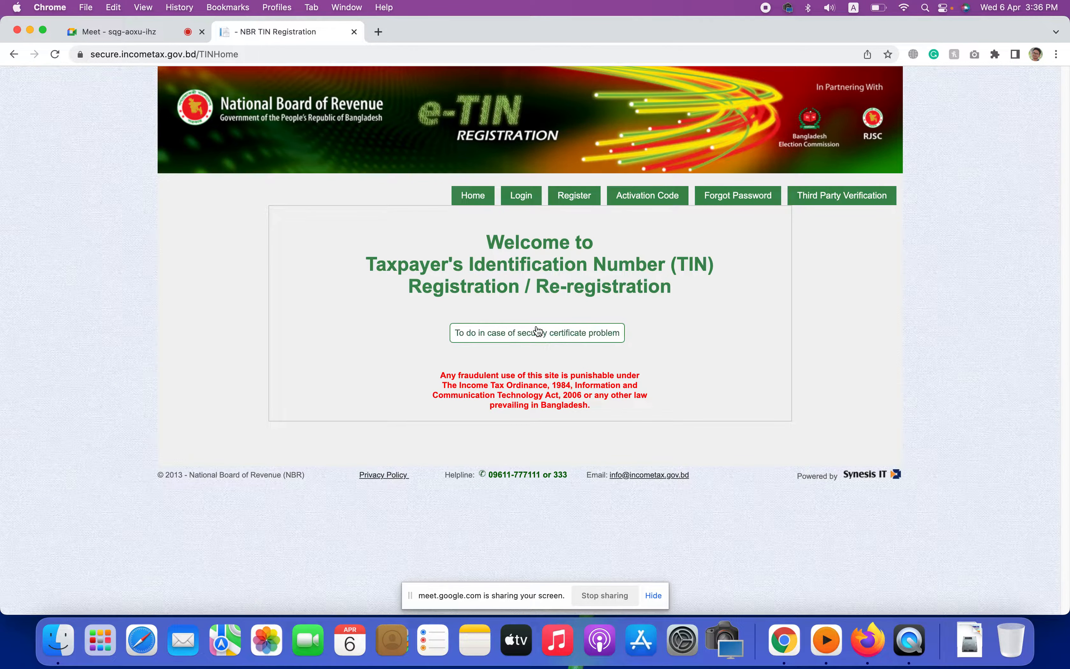
# Step: Open the registration form and enter a user ID, a password and its matching confirmation
pyautogui.click(576, 196)
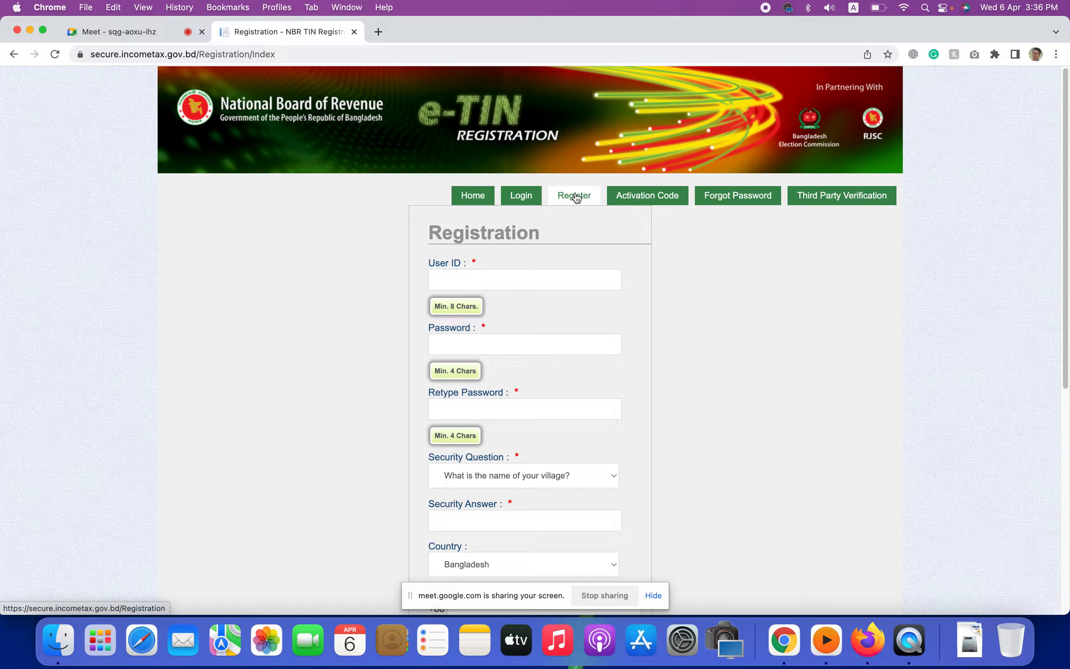
pyautogui.click(489, 281)
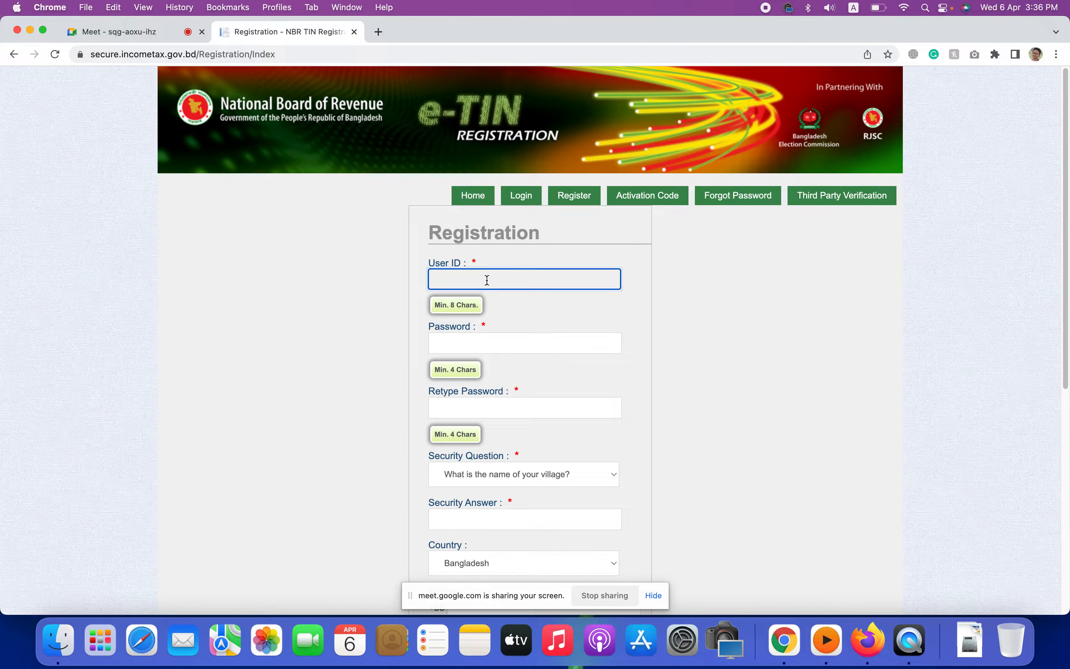
pyautogui.click(513, 344)
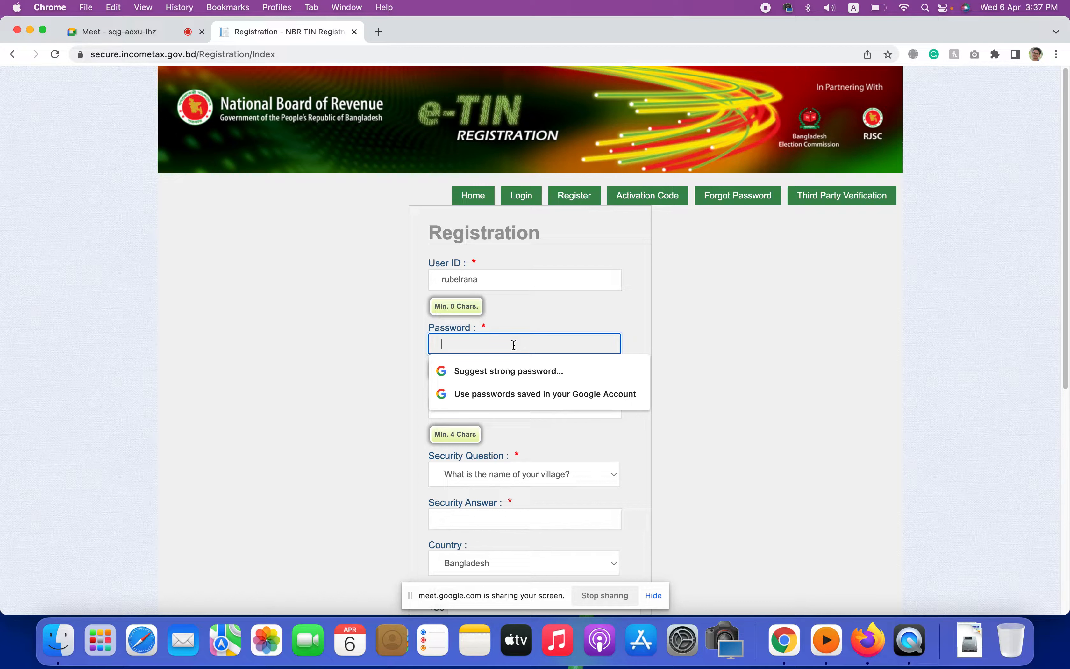
pyautogui.write('••••••••••••')
pyautogui.click(666, 368)
pyautogui.click(497, 412)
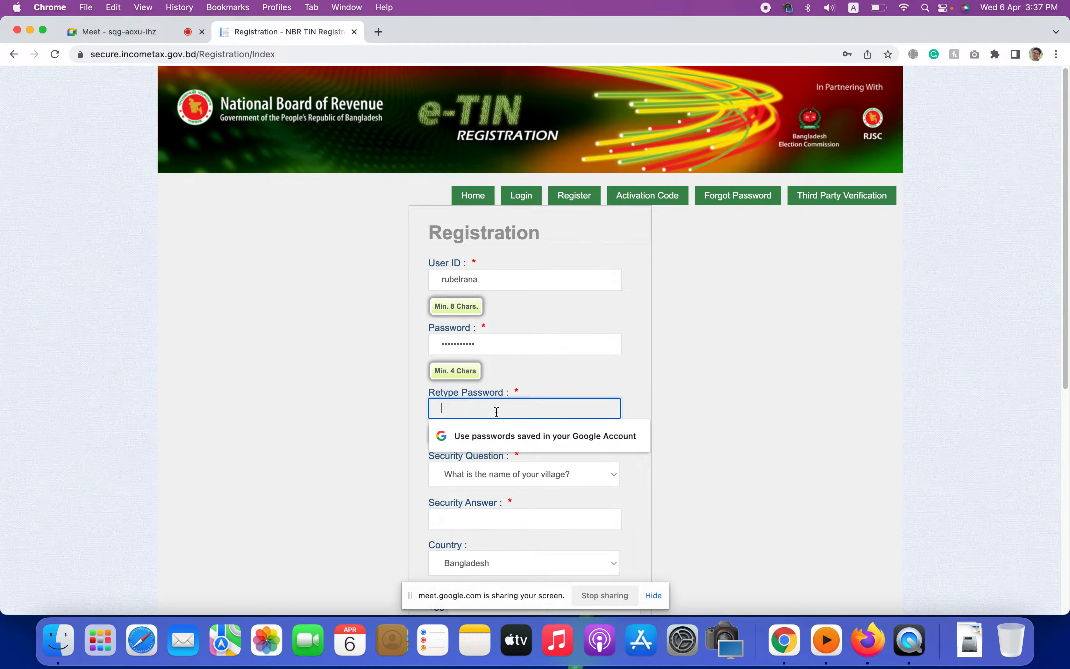
pyautogui.write('••••••••')
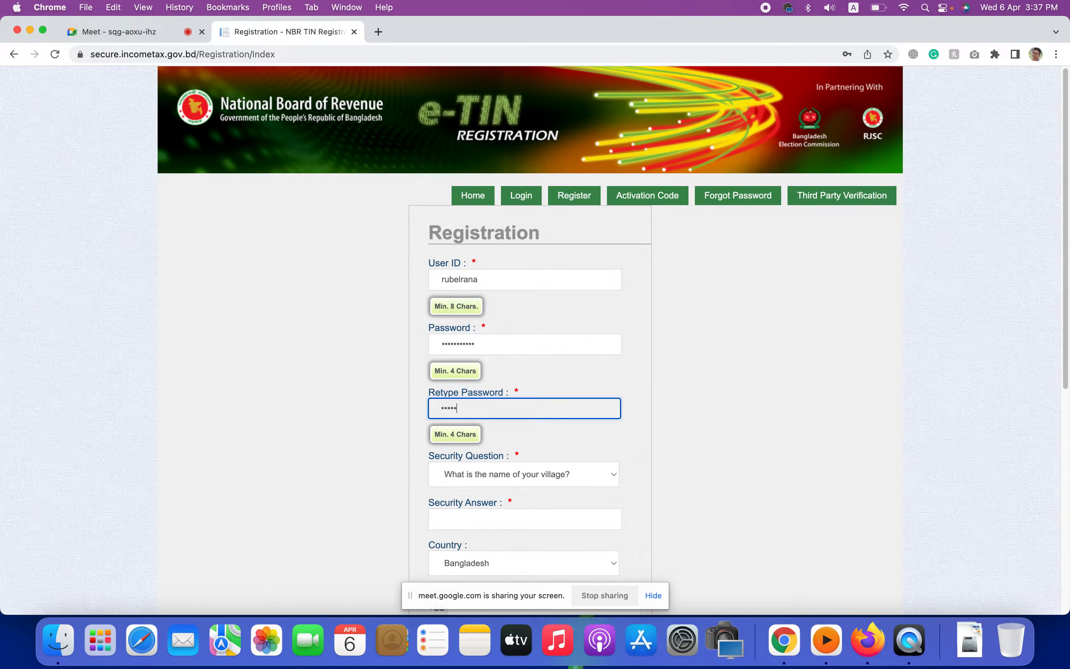
pyautogui.write('••••')
pyautogui.click(785, 410)
# Step: Choose 'What is your pet's name?' as the security question and enter its answer
pyautogui.click(575, 478)
pyautogui.click(539, 479)
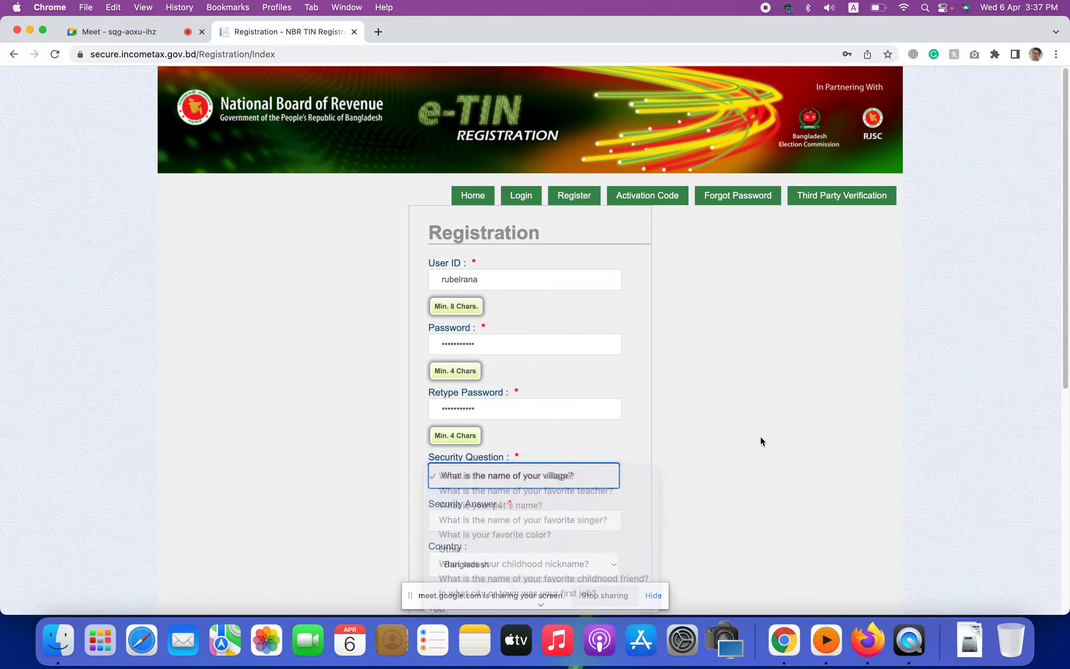
pyautogui.scroll(-9, 744, 438)
pyautogui.scroll(4, 745, 449)
pyautogui.scroll(4, 744, 440)
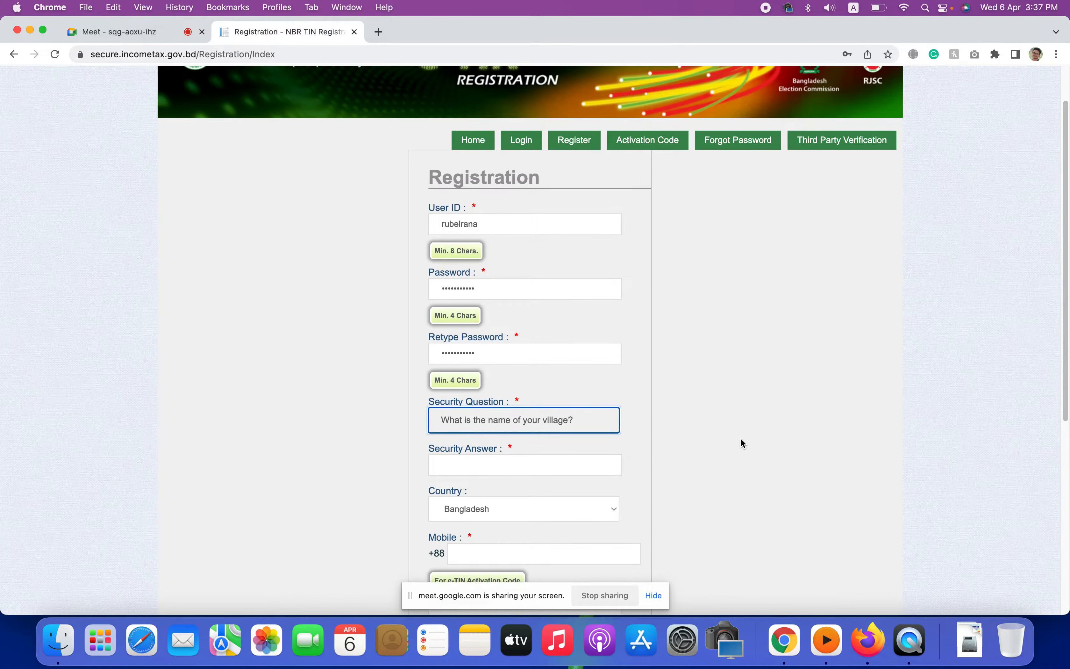
pyautogui.scroll(-2, 740, 440)
pyautogui.click(553, 323)
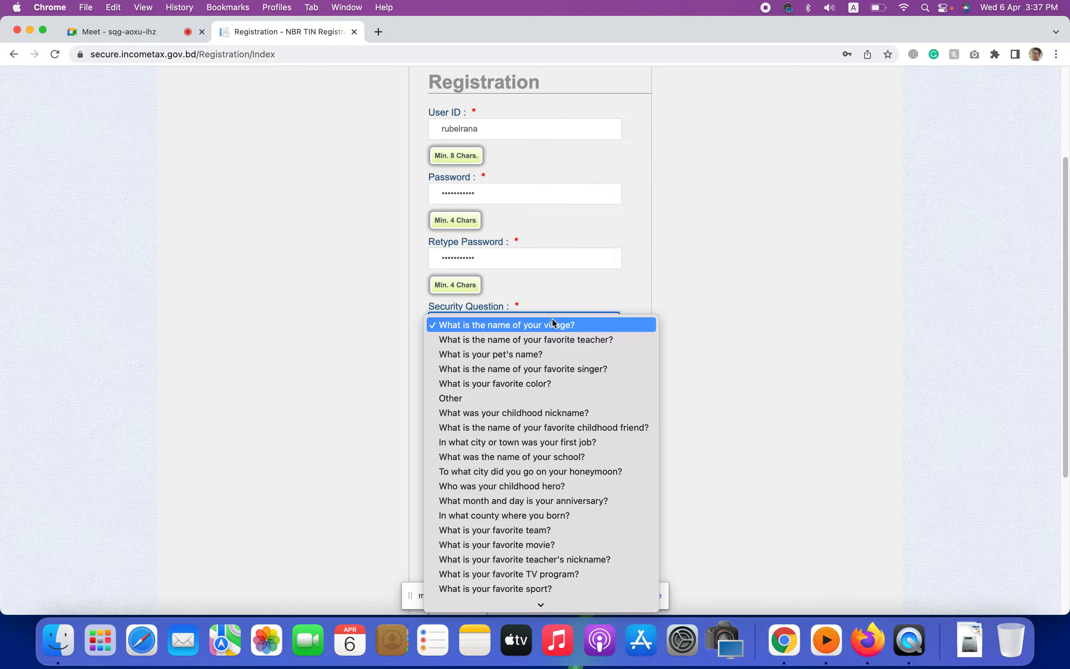
pyautogui.click(545, 355)
pyautogui.click(493, 371)
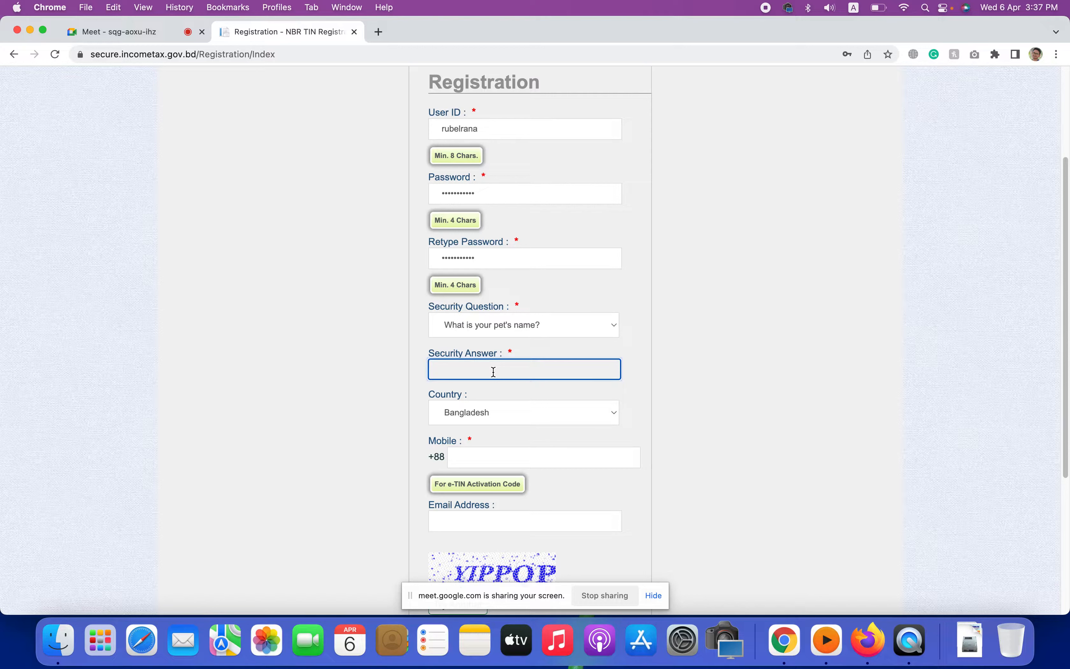
pyautogui.click(640, 393)
pyautogui.scroll(-3, 663, 445)
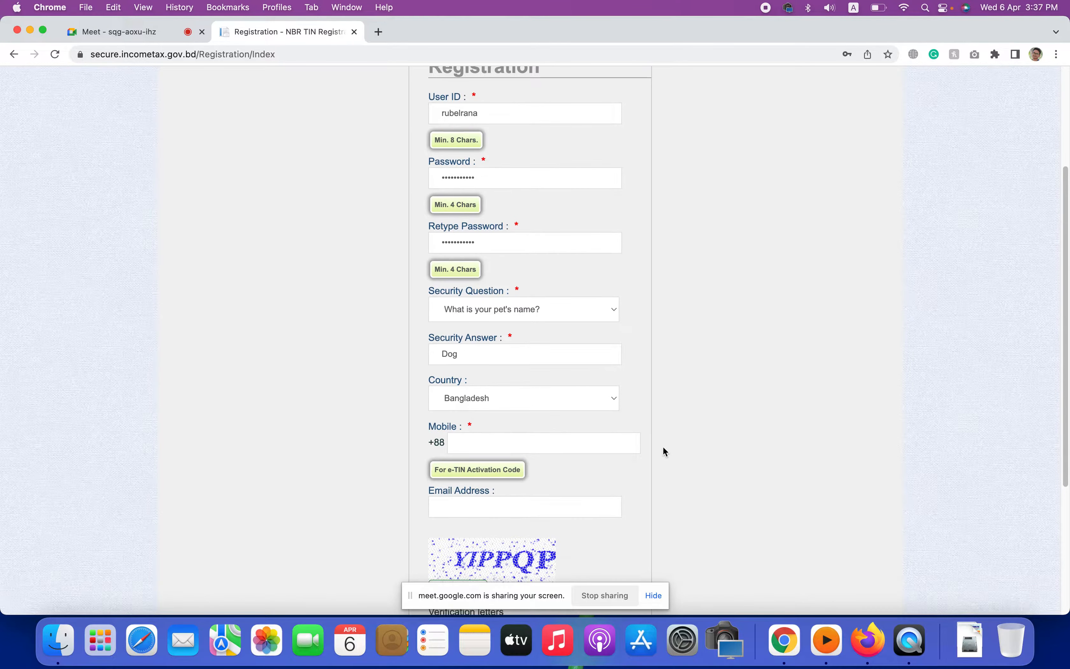
# Step: Enter the taxpayer's mobile number and e-mail address in the registration form
pyautogui.click(498, 380)
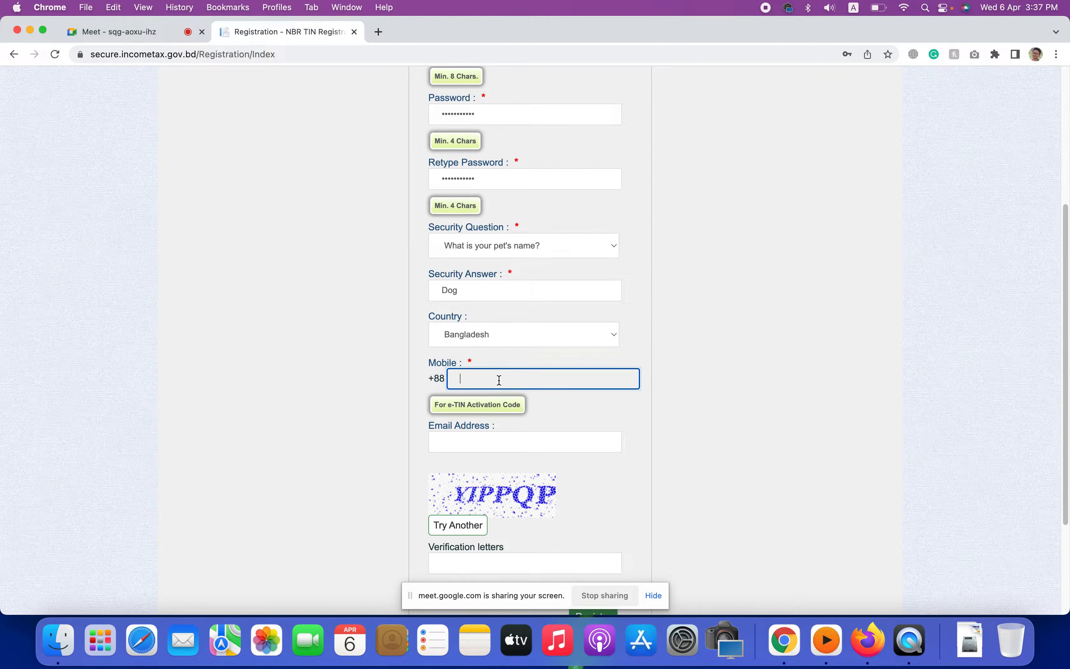
pyautogui.write('0')
pyautogui.press('BackSpace')
pyautogui.click(488, 438)
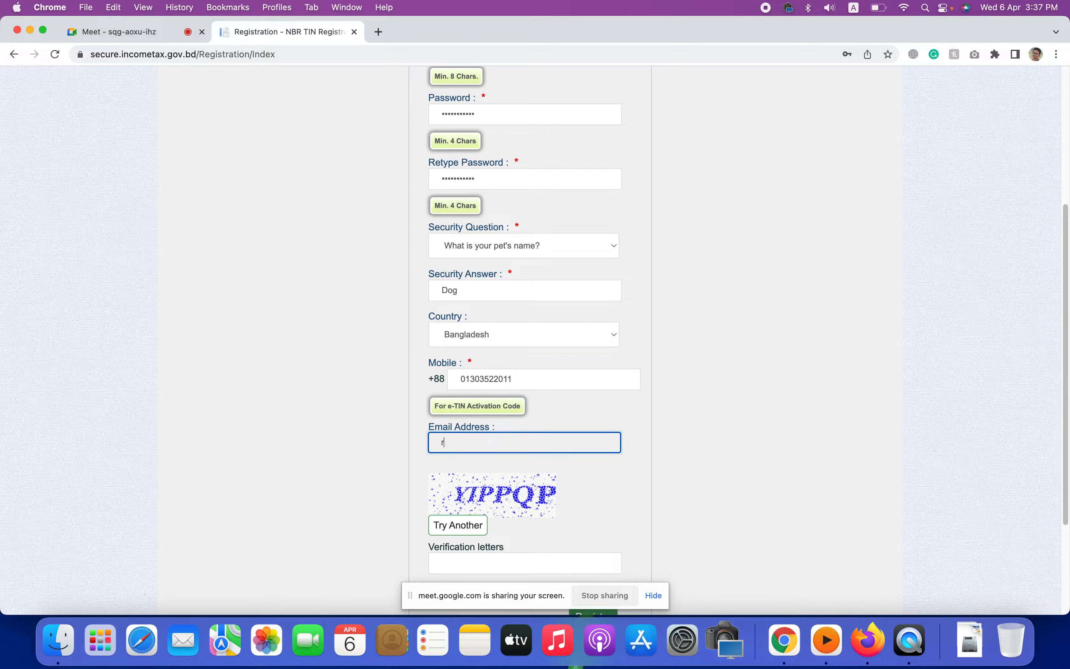
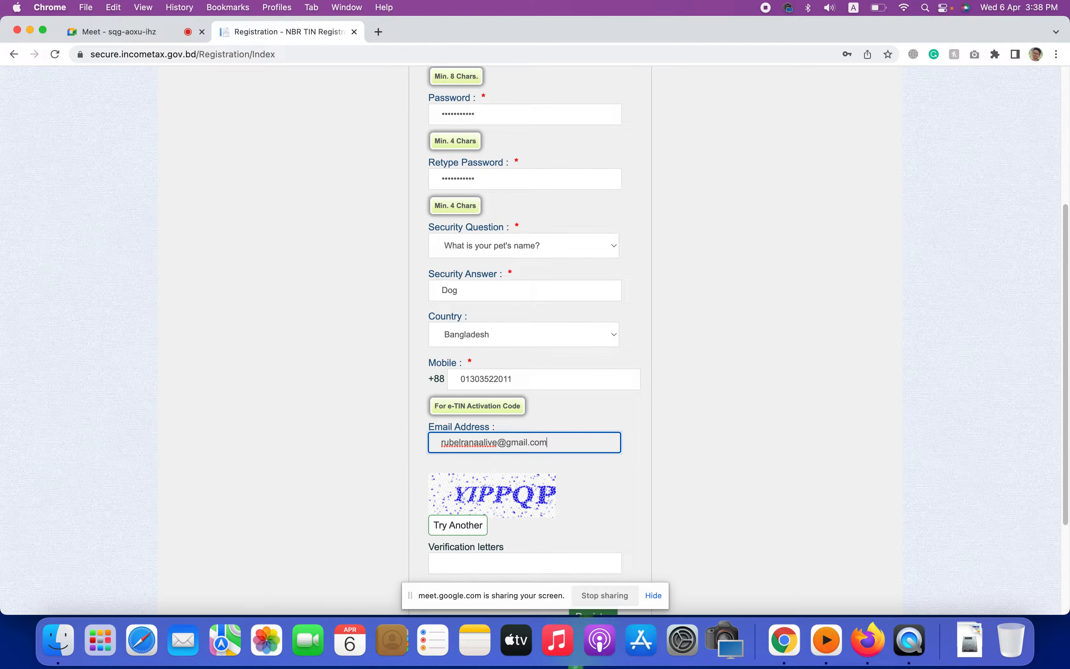
pyautogui.click(762, 416)
# Step: Type the letters shown in the captcha image into Verification letters
pyautogui.scroll(-3, 685, 448)
pyautogui.click(490, 462)
pyautogui.write('Y')
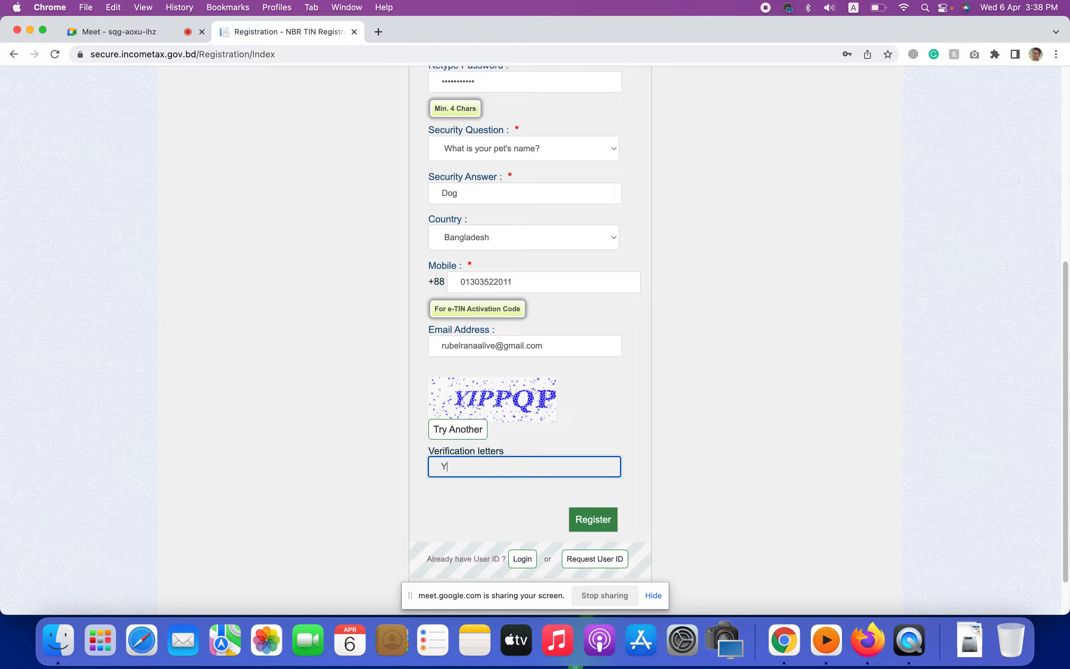
pyautogui.write('IPPQP')
# Step: Submit the form and, after 'Already exists', append 'alive' to the user ID
pyautogui.click(593, 519)
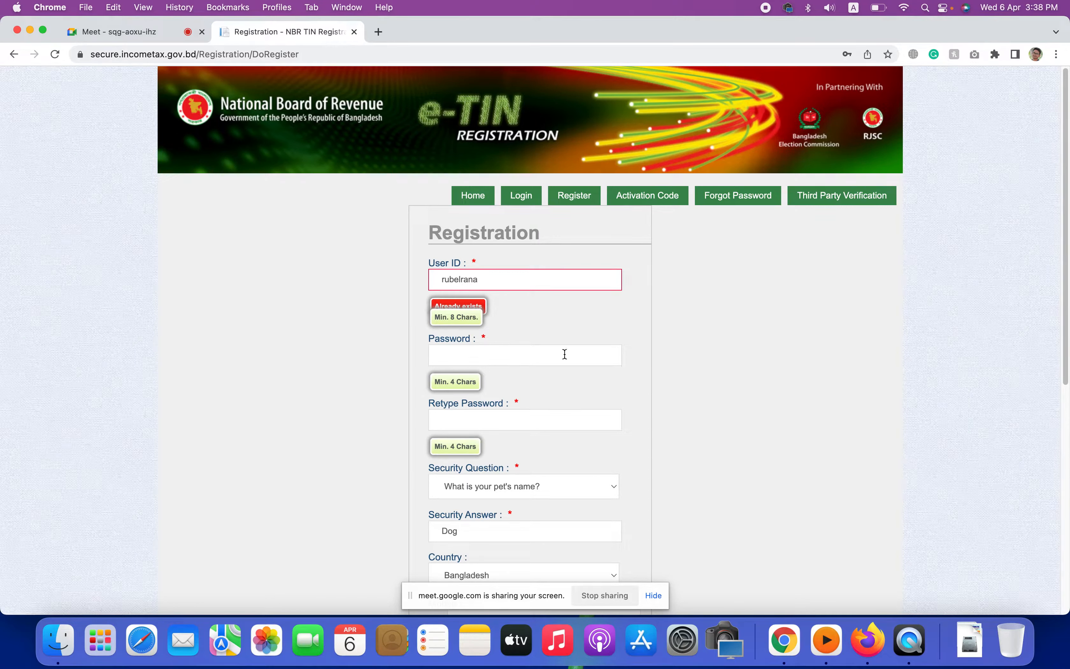
pyautogui.click(520, 272)
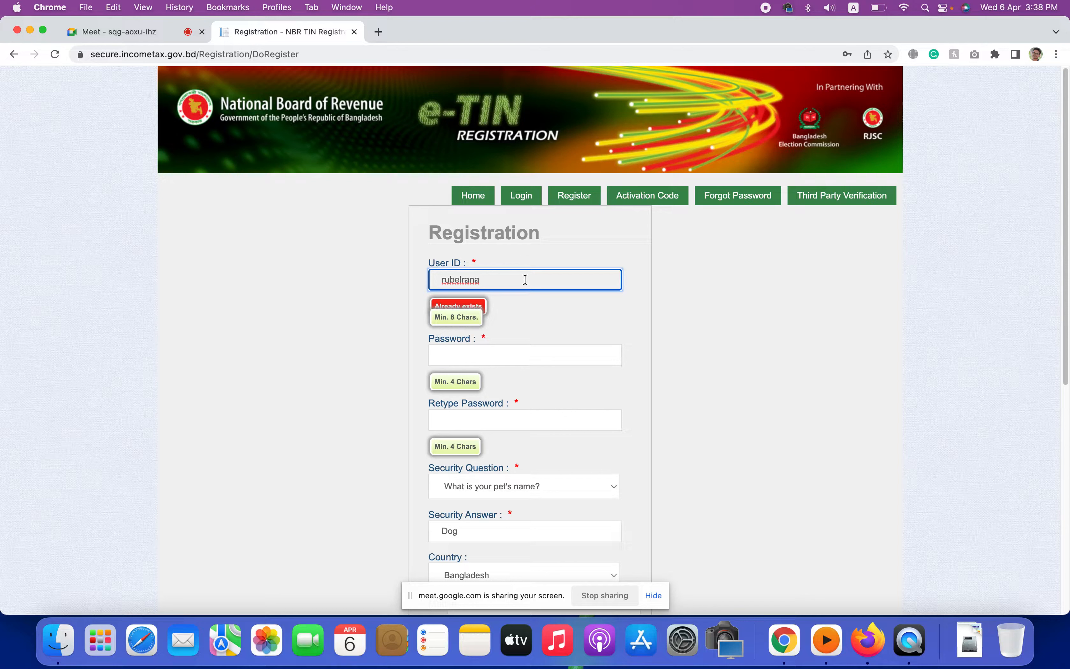
pyautogui.write('alive')
pyautogui.click(699, 326)
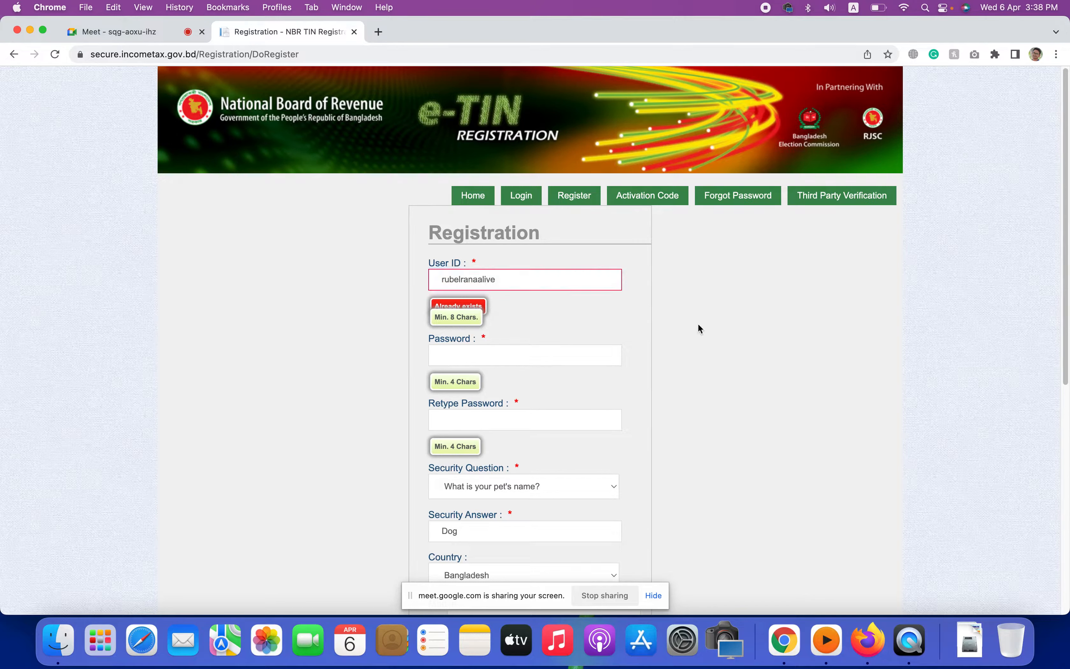
# Step: Re-enter the password and its confirmation, and replace the verification letters with the new captcha
pyautogui.click(495, 356)
pyautogui.write('•••••••••••')
pyautogui.click(559, 406)
pyautogui.click(515, 418)
pyautogui.write('•••••••••••')
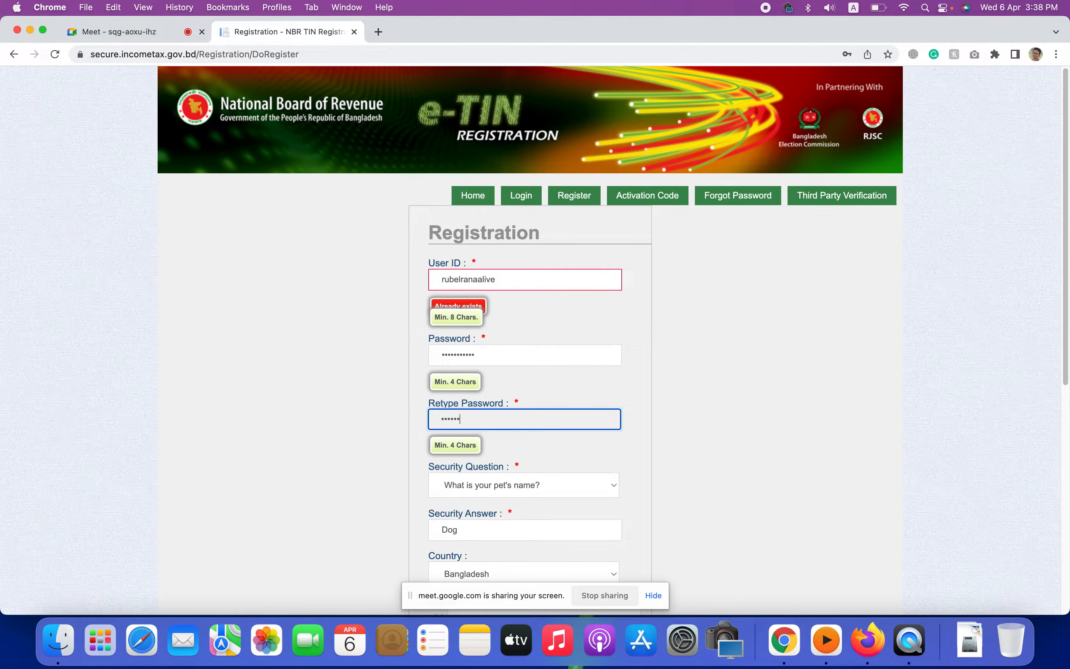
pyautogui.scroll(-10, 764, 440)
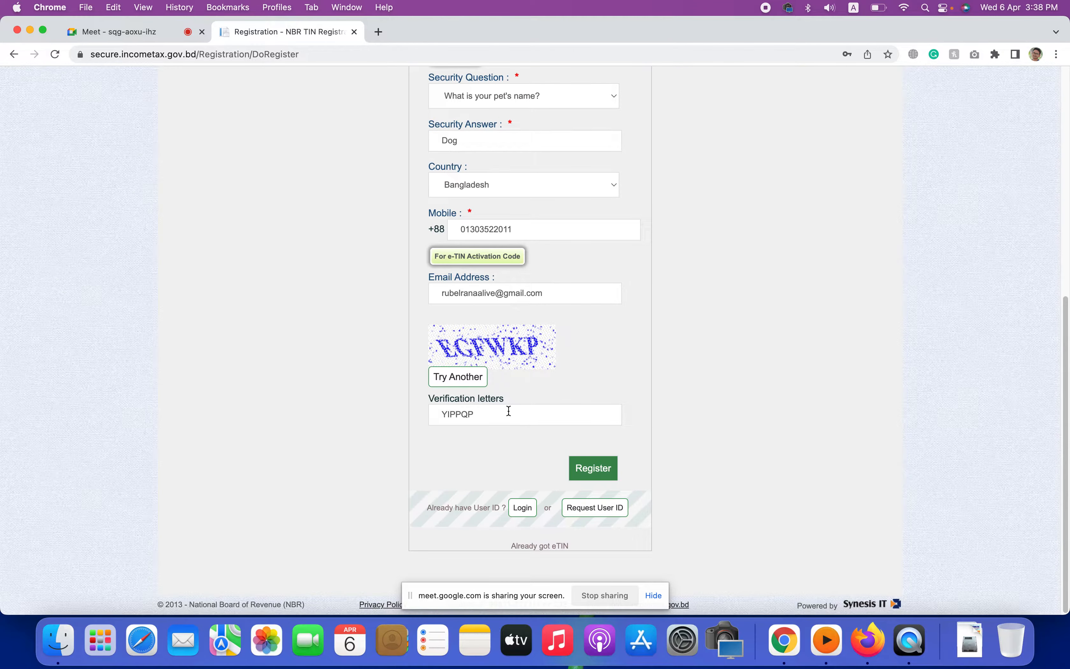
pyautogui.doubleClick(508, 412)
pyautogui.write('E')
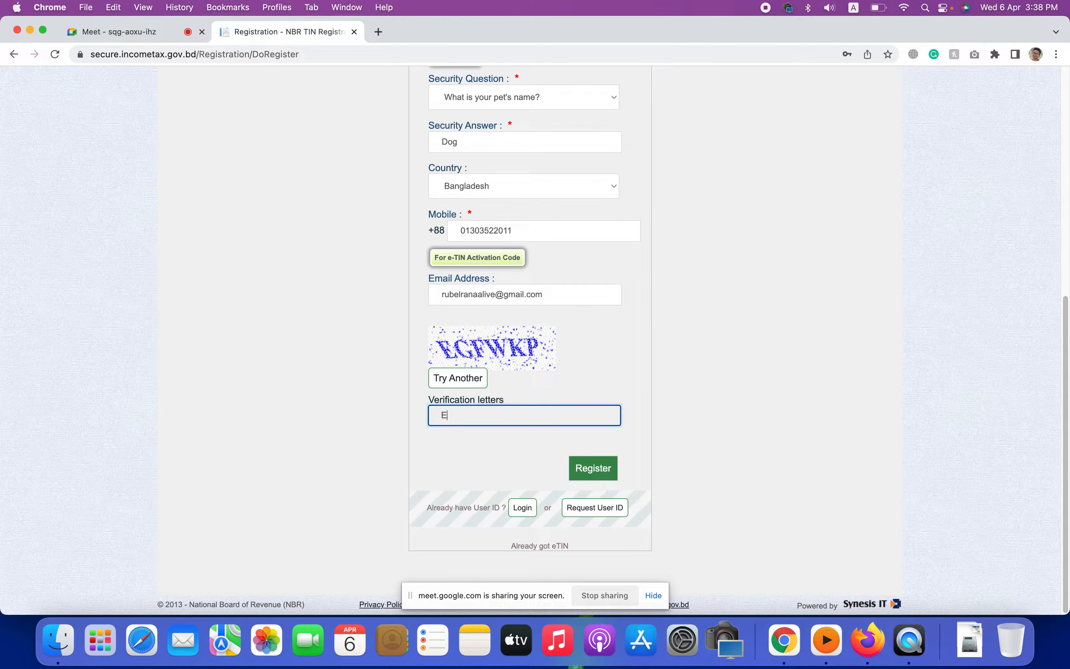
pyautogui.write('GFWKP')
# Step: Submit the registration, decline saving the password, and enter the SMS activation code
pyautogui.click(592, 468)
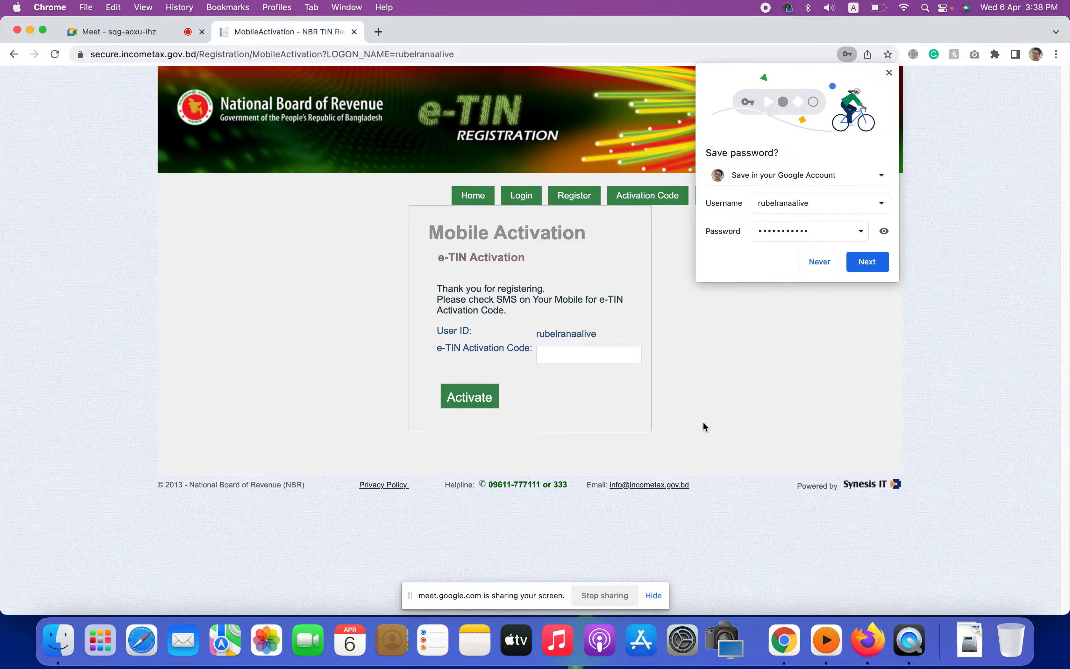
pyautogui.click(830, 264)
pyautogui.click(568, 353)
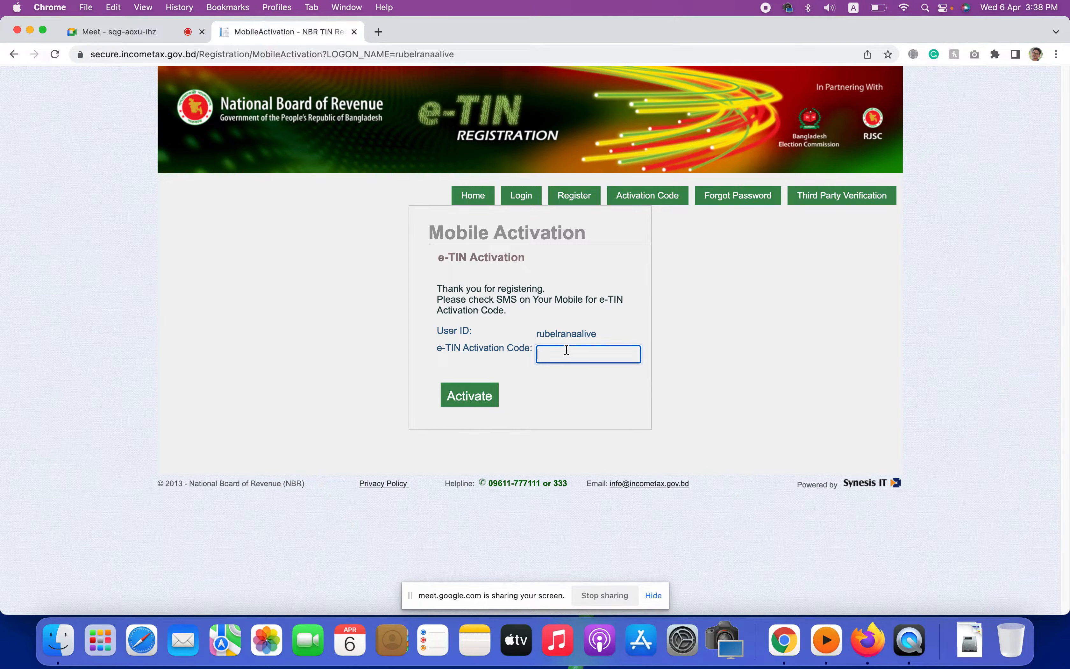
pyautogui.click(485, 399)
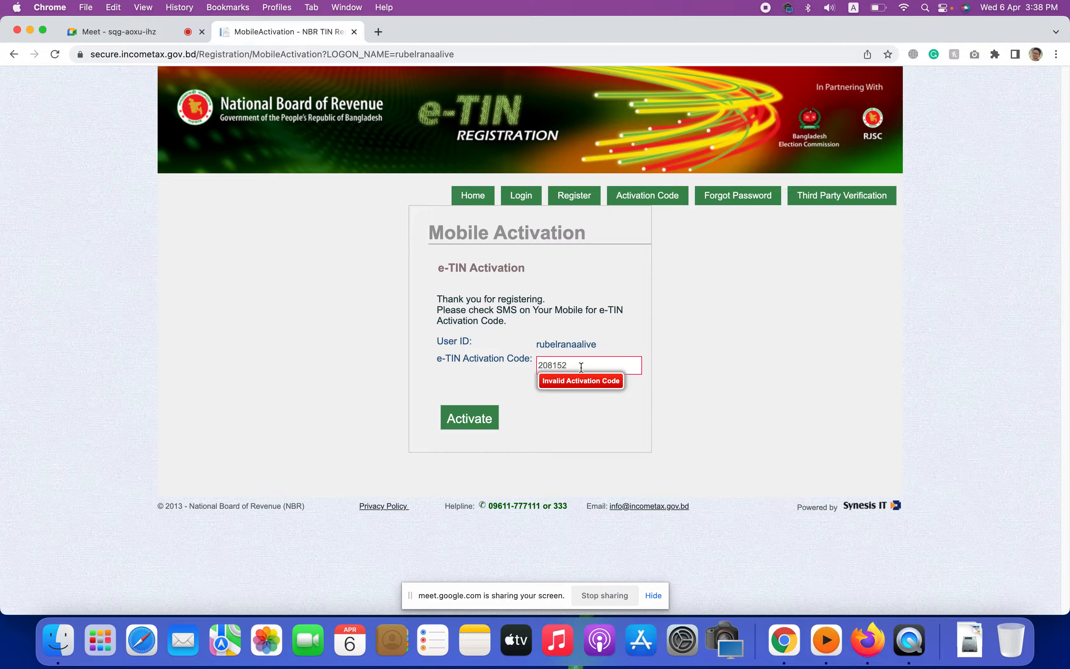
# Step: Correct the first two digits of the activation code and activate the account
pyautogui.click(585, 365)
pyautogui.click(727, 383)
pyautogui.click(548, 362)
pyautogui.moveTo(548, 362); pyautogui.dragTo(540, 363)
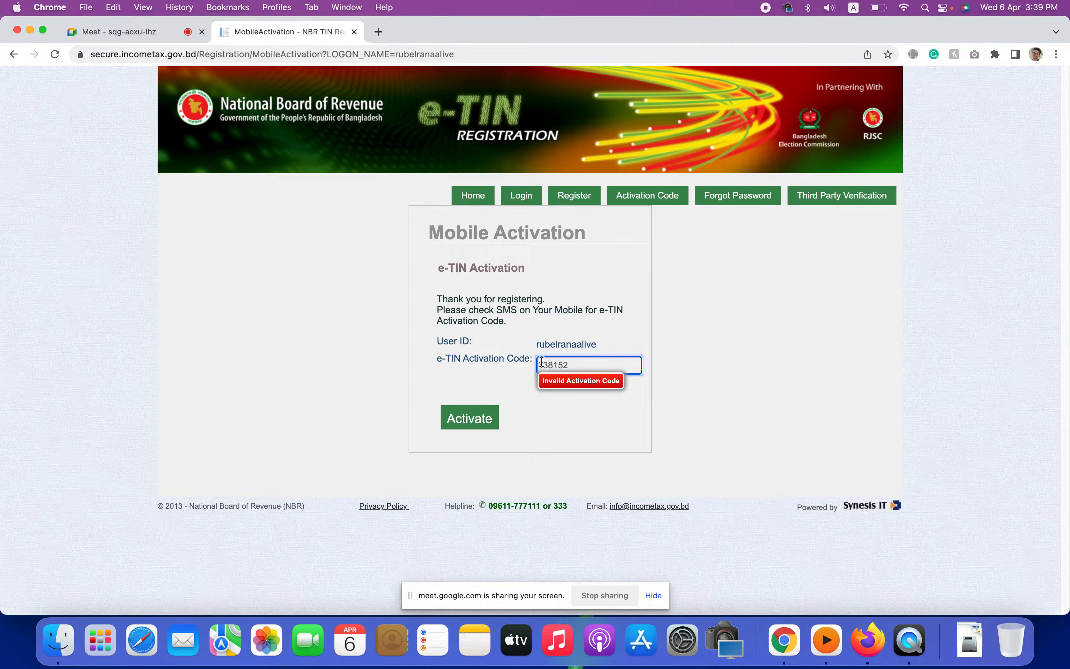
pyautogui.click(688, 363)
pyautogui.click(468, 418)
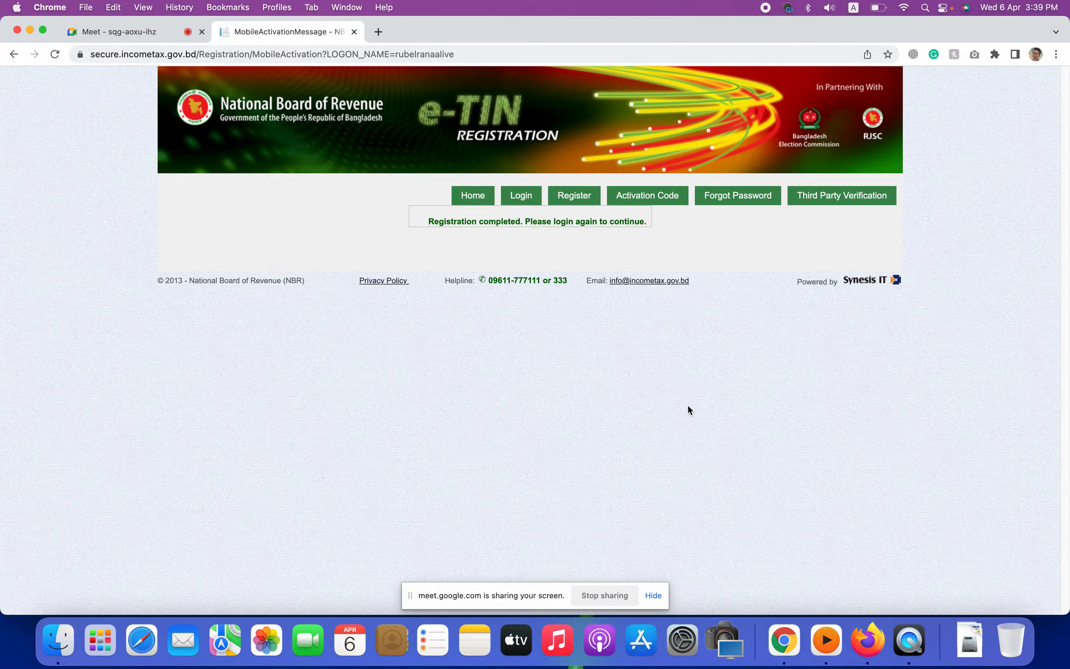
pyautogui.moveTo(446, 221); pyautogui.dragTo(533, 223)
# Step: Log in with the newly registered user ID and its password to reach TIN Home
pyautogui.click(548, 234)
pyautogui.click(521, 195)
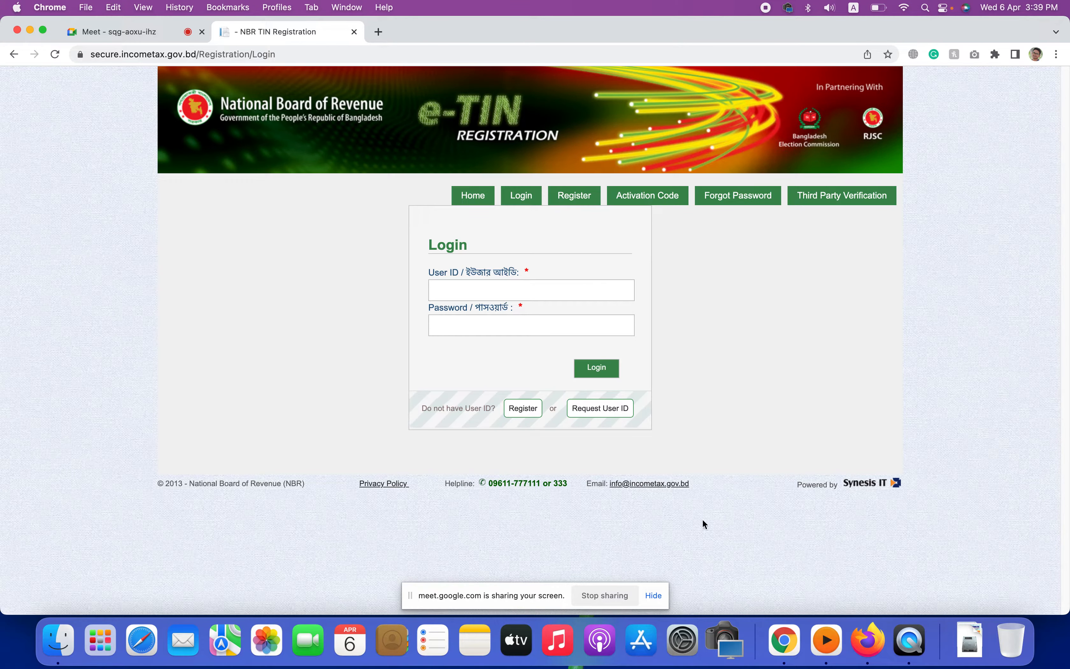
pyautogui.click(495, 290)
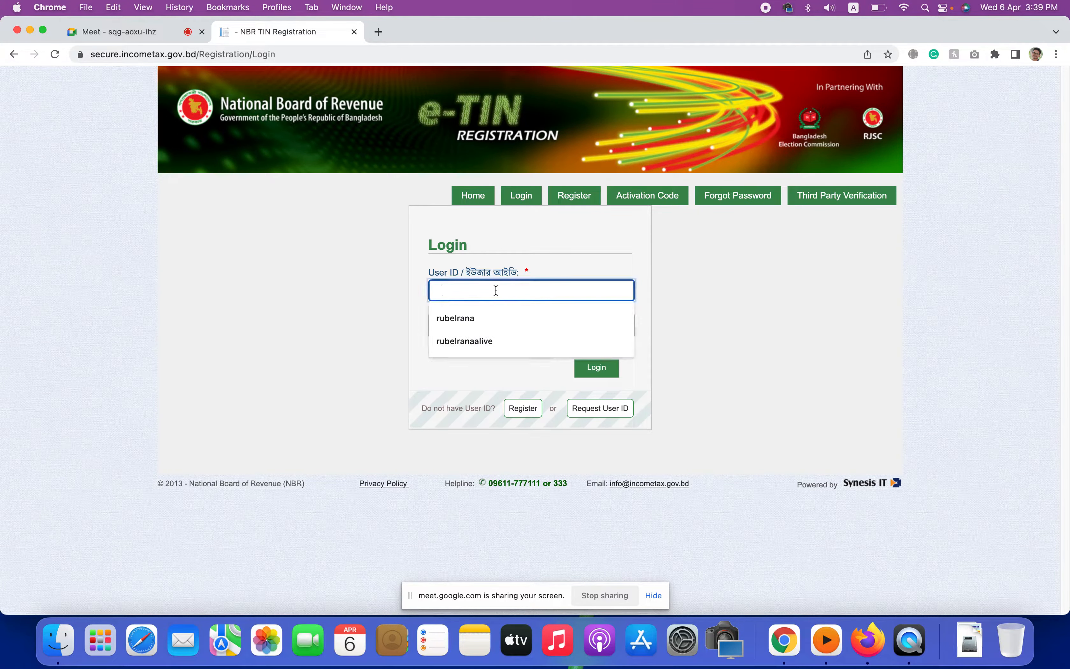
pyautogui.click(490, 333)
pyautogui.click(487, 326)
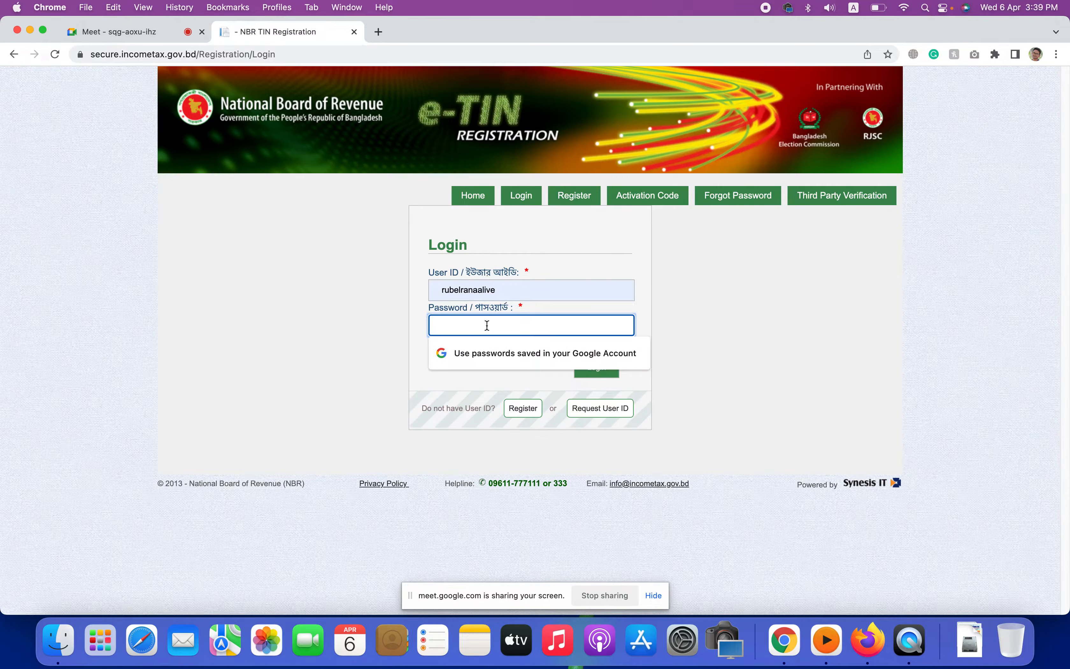
pyautogui.write('•••••••••••')
pyautogui.click(707, 354)
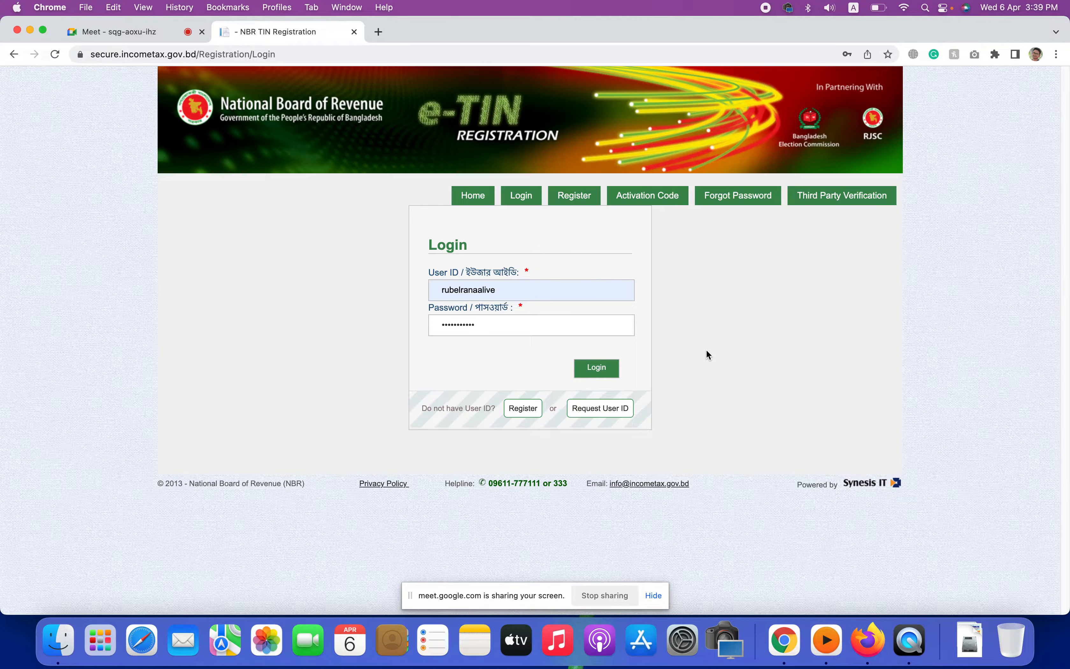
pyautogui.click(606, 368)
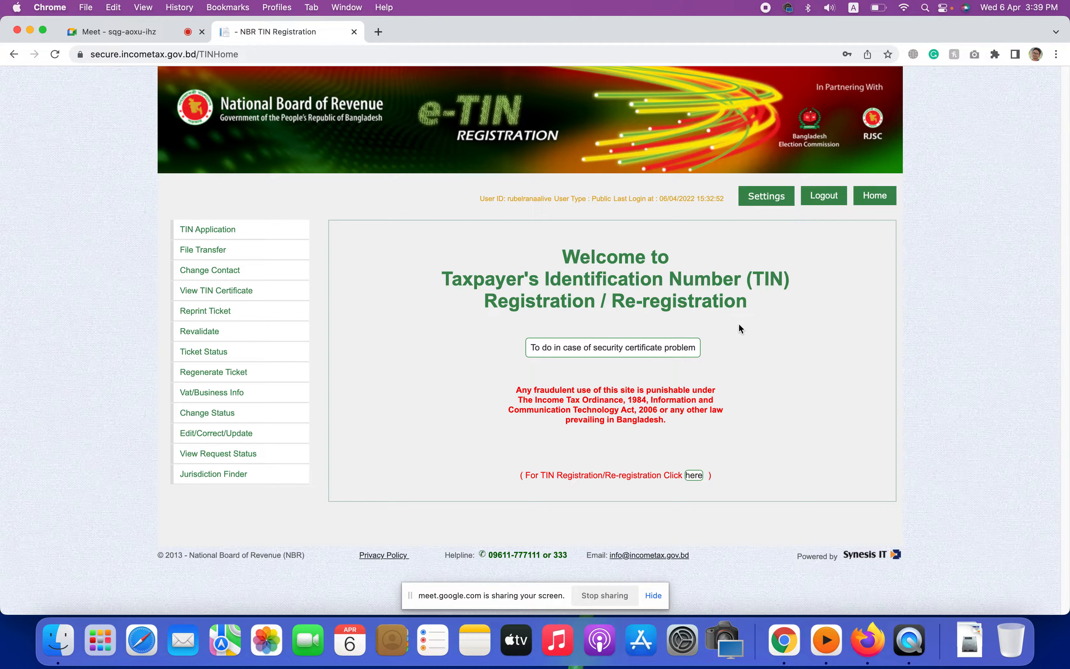
# Step: Open TIN Application and keep taxpayer status Individual -> Bangladeshi with sub-category Having NID
pyautogui.click(208, 230)
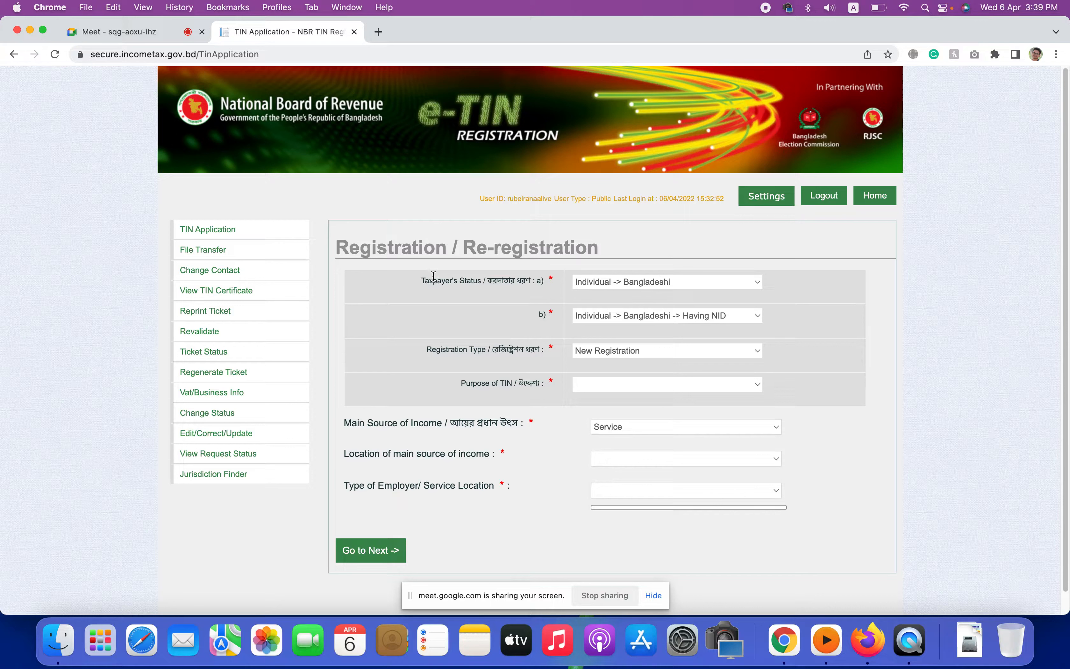
pyautogui.moveTo(421, 277); pyautogui.dragTo(541, 277)
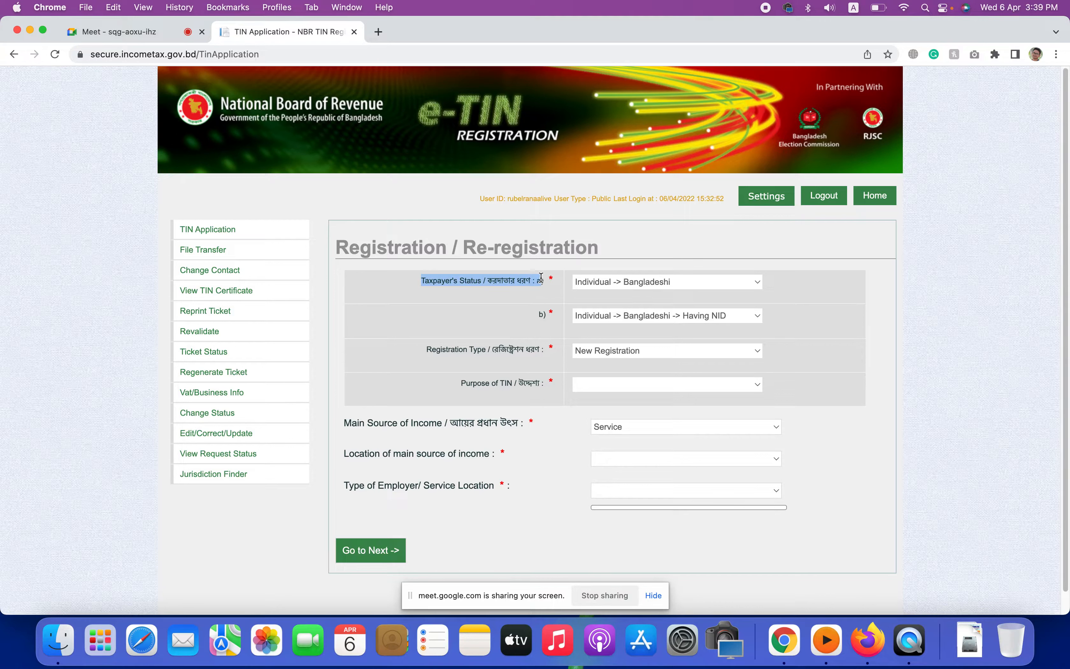
pyautogui.click(651, 283)
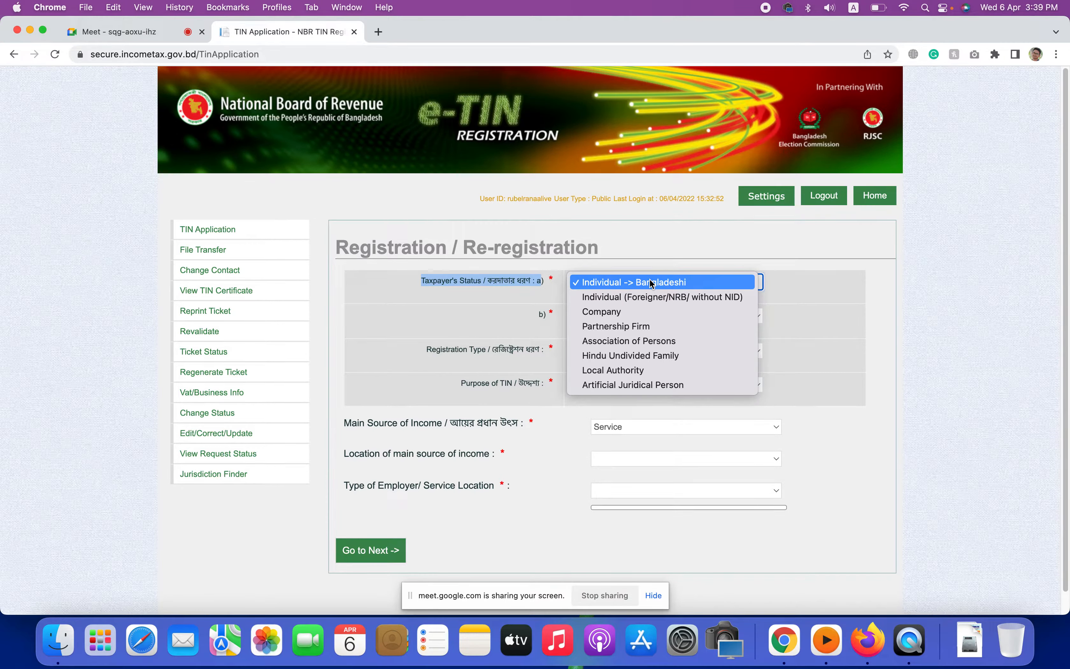
pyautogui.click(650, 282)
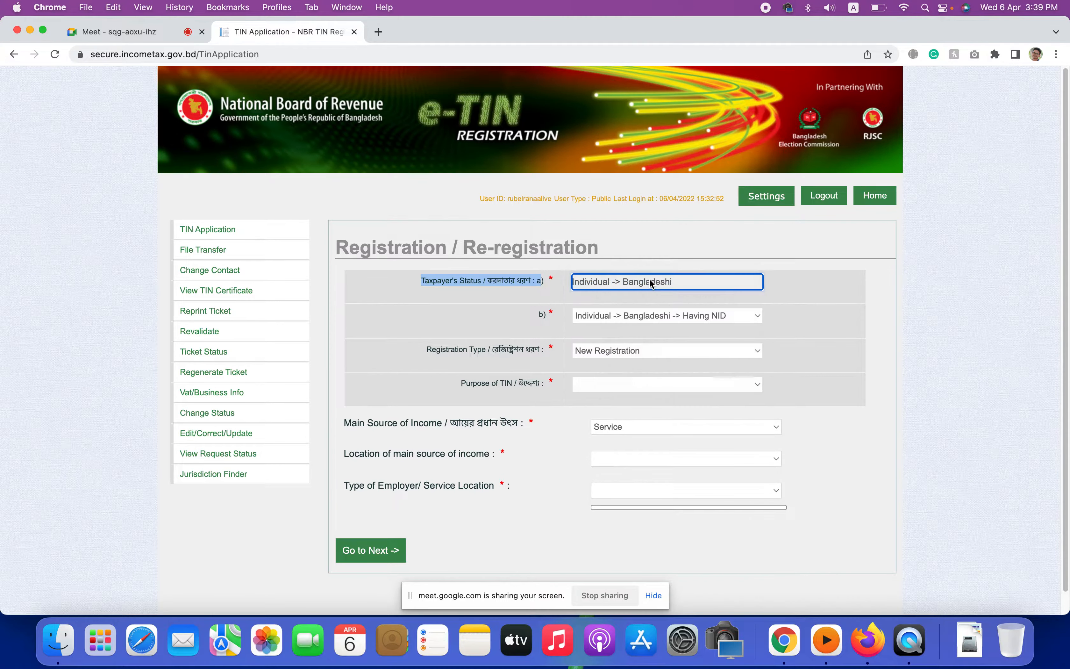
pyautogui.click(652, 253)
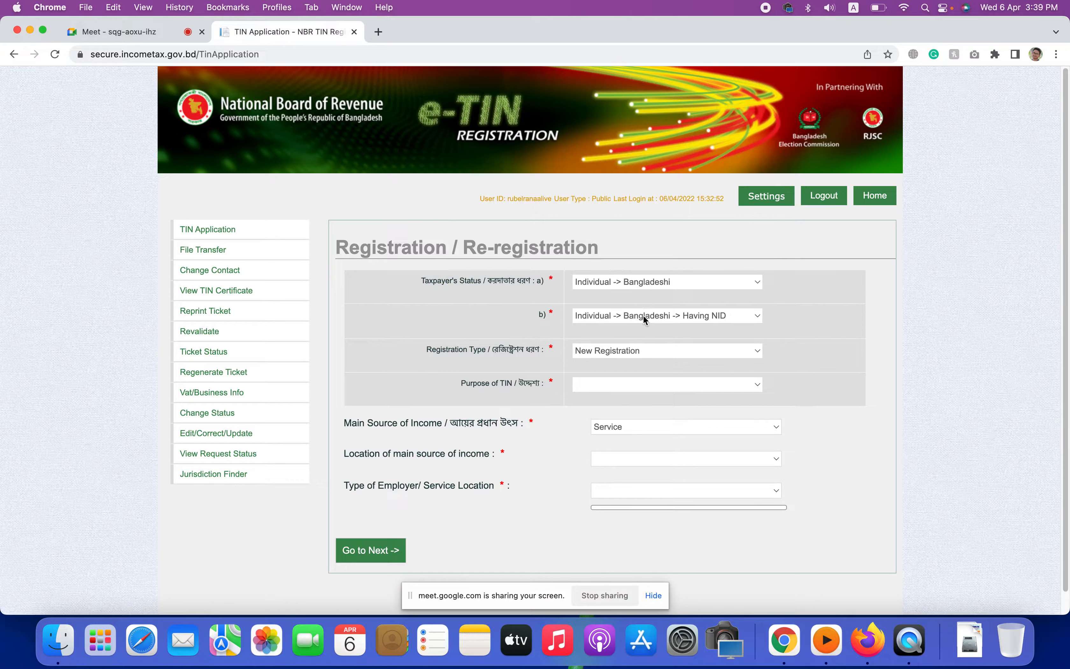
pyautogui.click(717, 317)
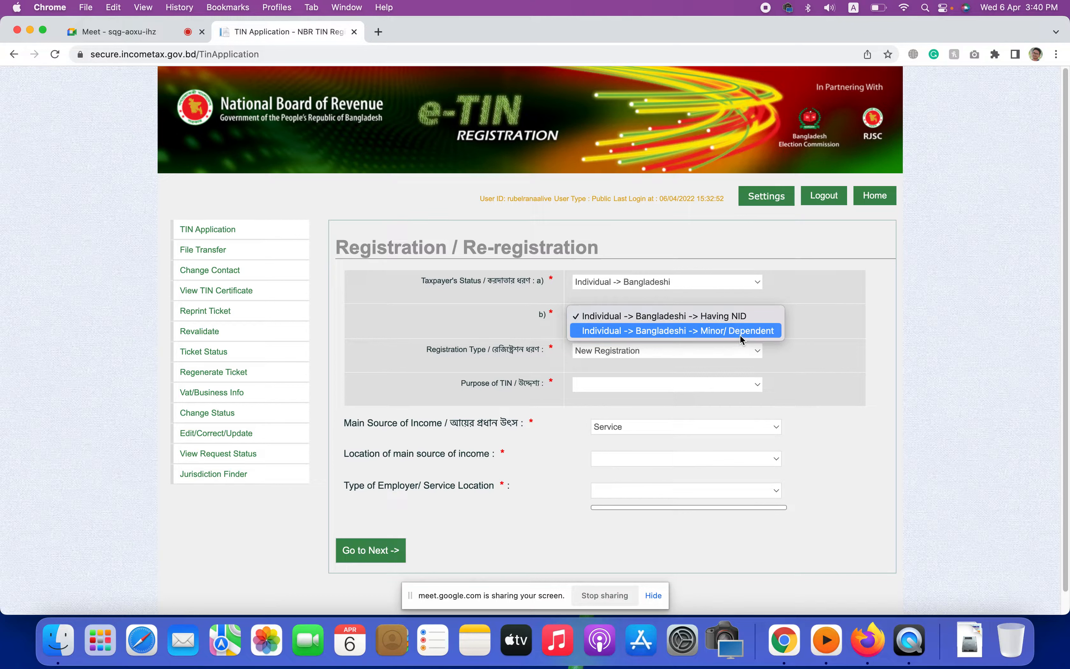
pyautogui.click(730, 317)
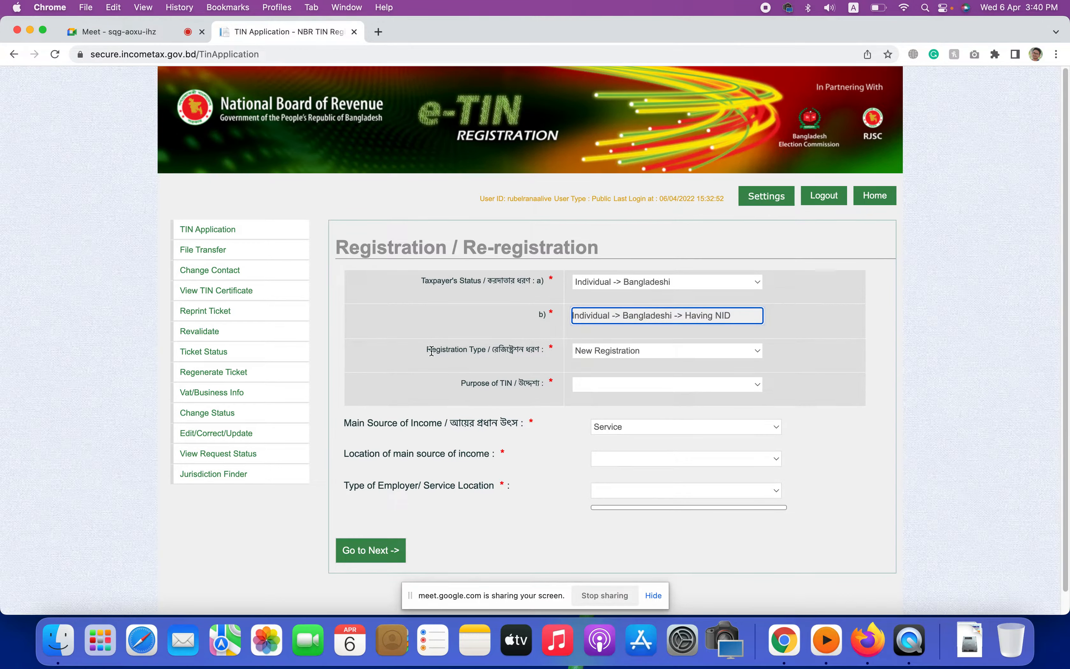
# Step: Keep Registration Type as New Registration and set Purpose of TIN to Others
pyautogui.moveTo(432, 349); pyautogui.dragTo(547, 352)
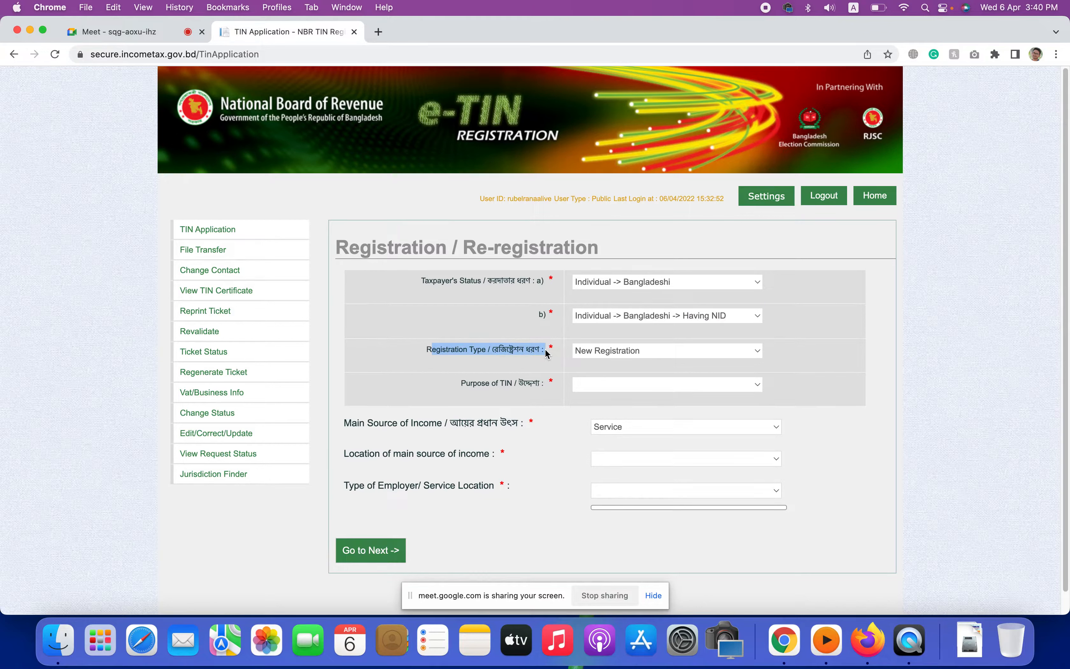
pyautogui.click(795, 354)
pyautogui.click(679, 349)
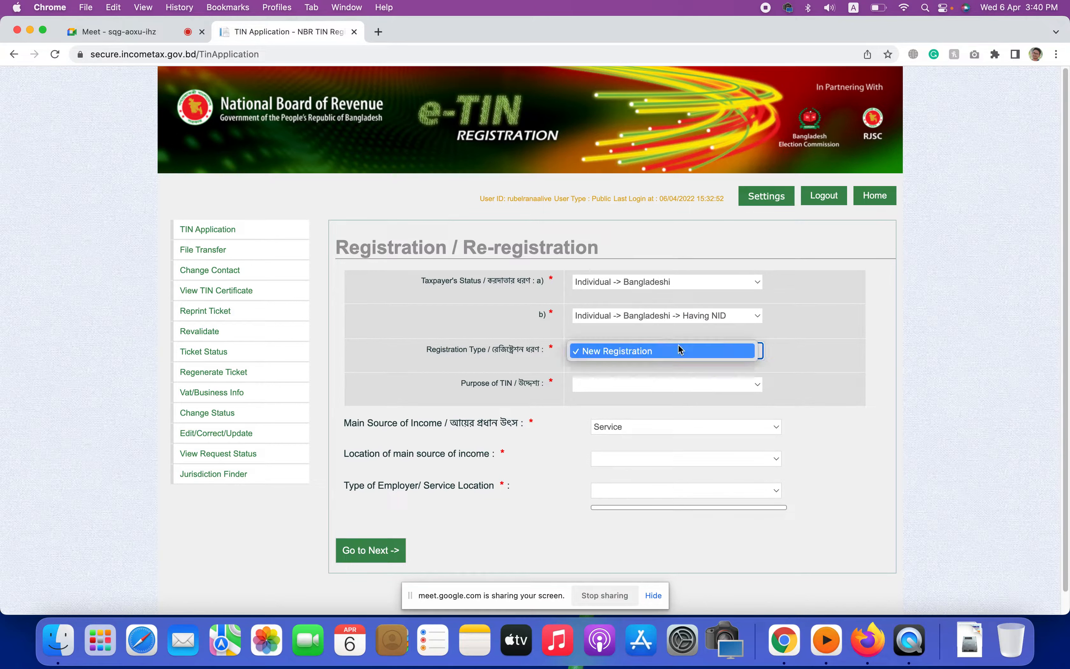
pyautogui.click(674, 351)
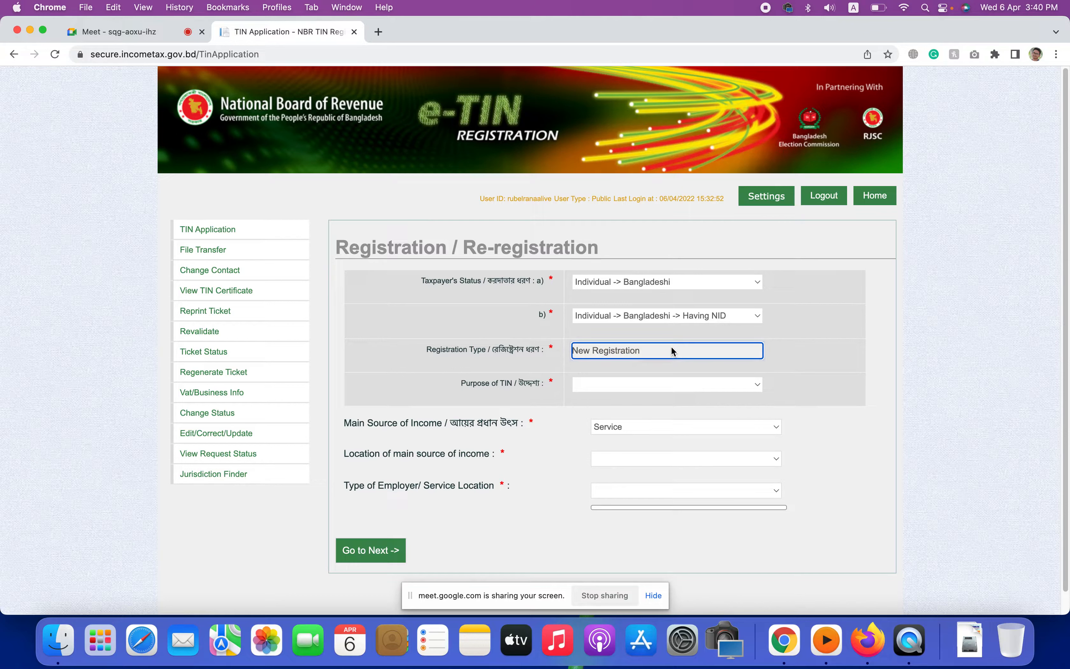
pyautogui.click(614, 383)
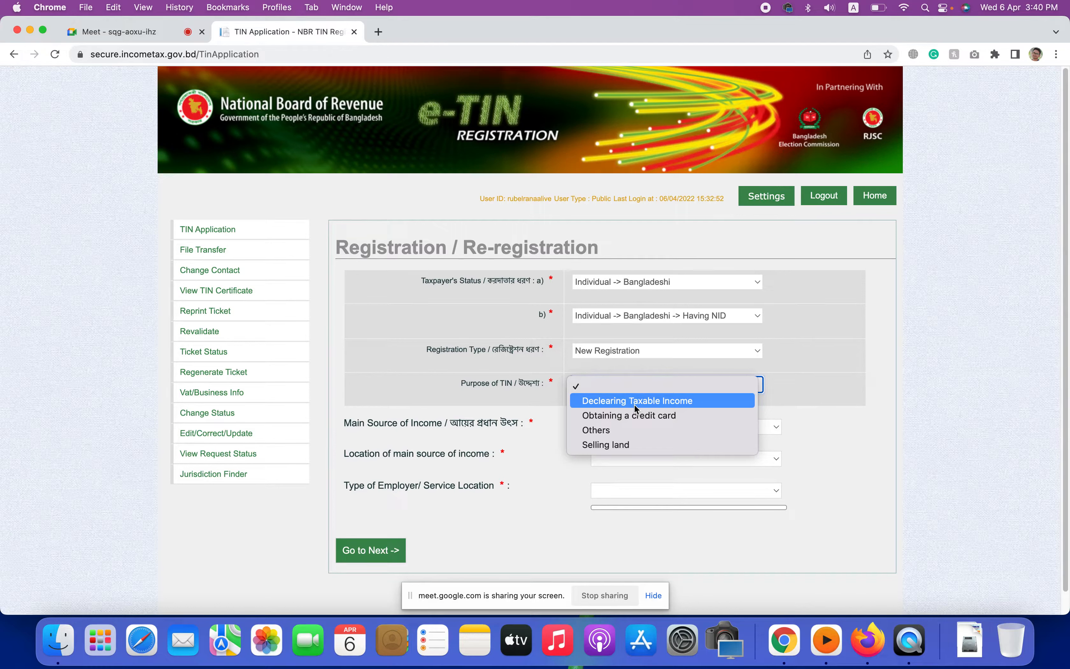
pyautogui.click(623, 428)
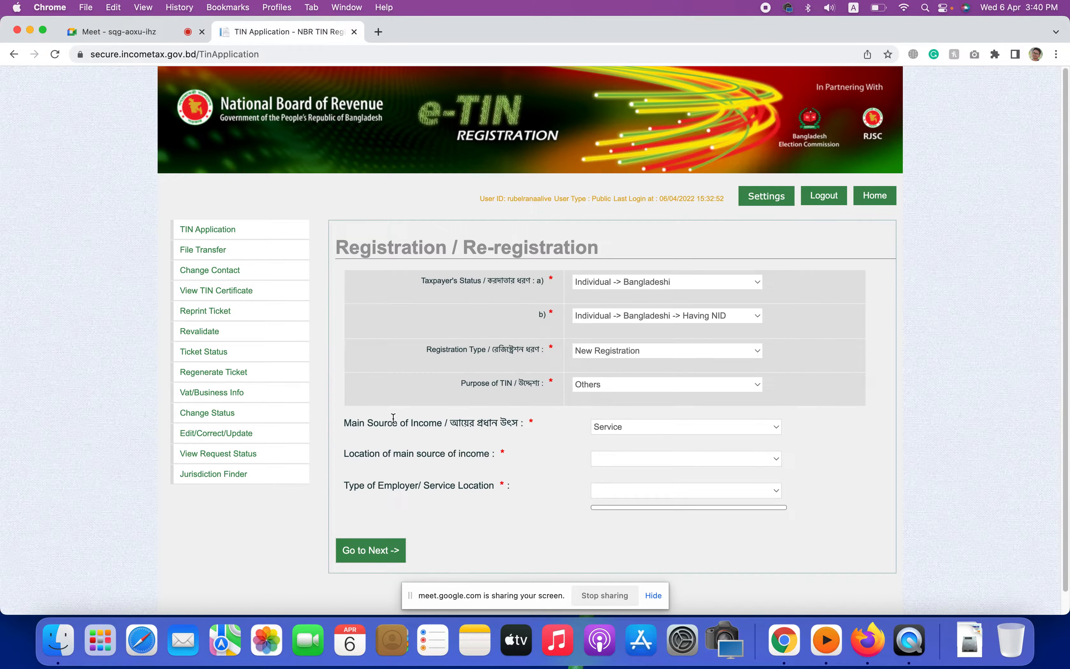
pyautogui.moveTo(345, 423); pyautogui.dragTo(530, 431)
pyautogui.click(546, 430)
pyautogui.click(656, 427)
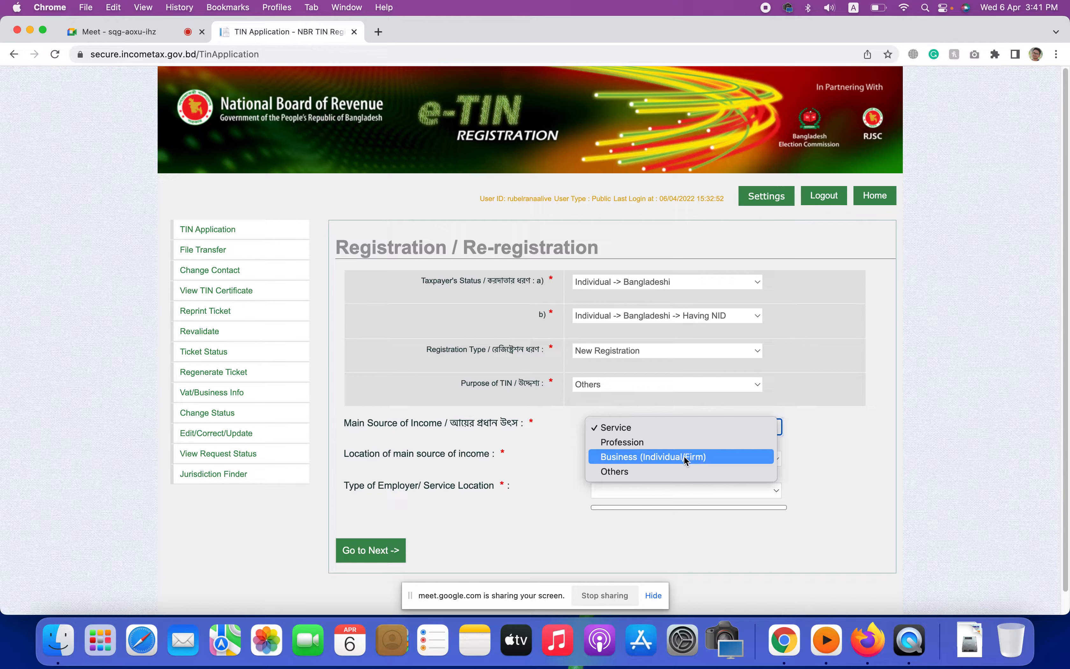
# Step: Set main income source to Others, located in Rajshahi, Godagari Upazila, then continue to Basic Information
pyautogui.click(623, 471)
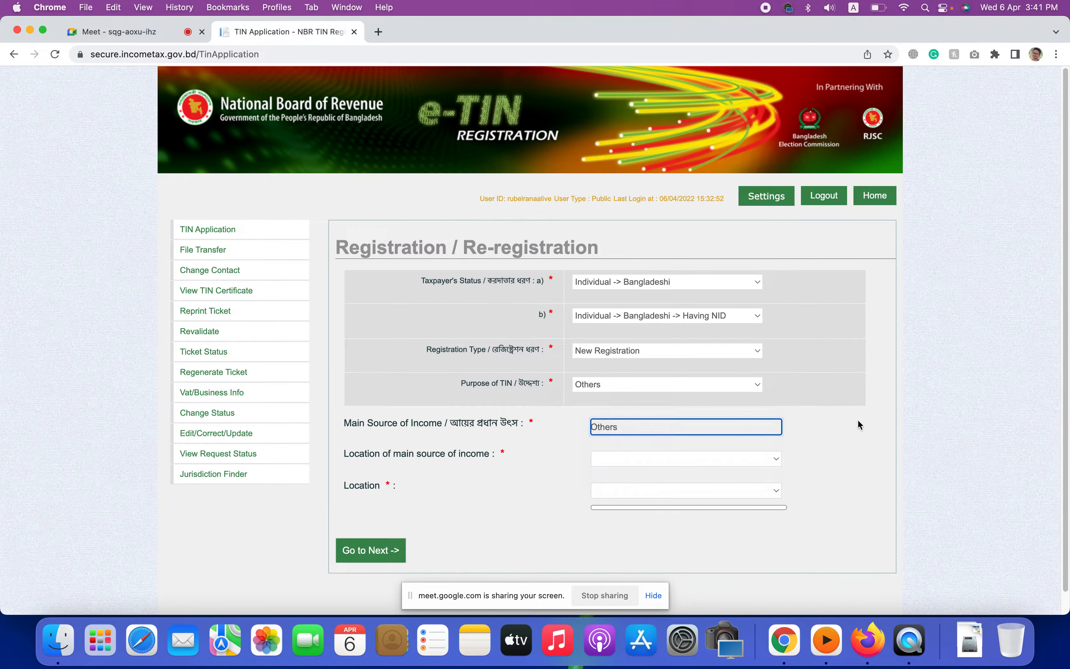
pyautogui.scroll(-1, 855, 415)
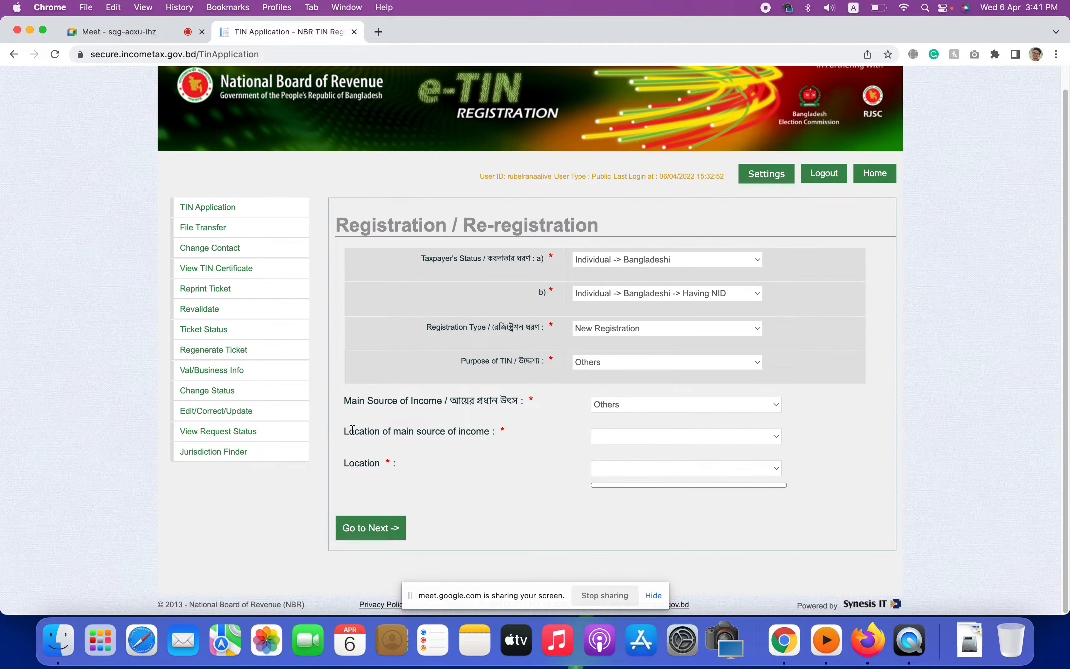
pyautogui.moveTo(344, 430); pyautogui.dragTo(508, 435)
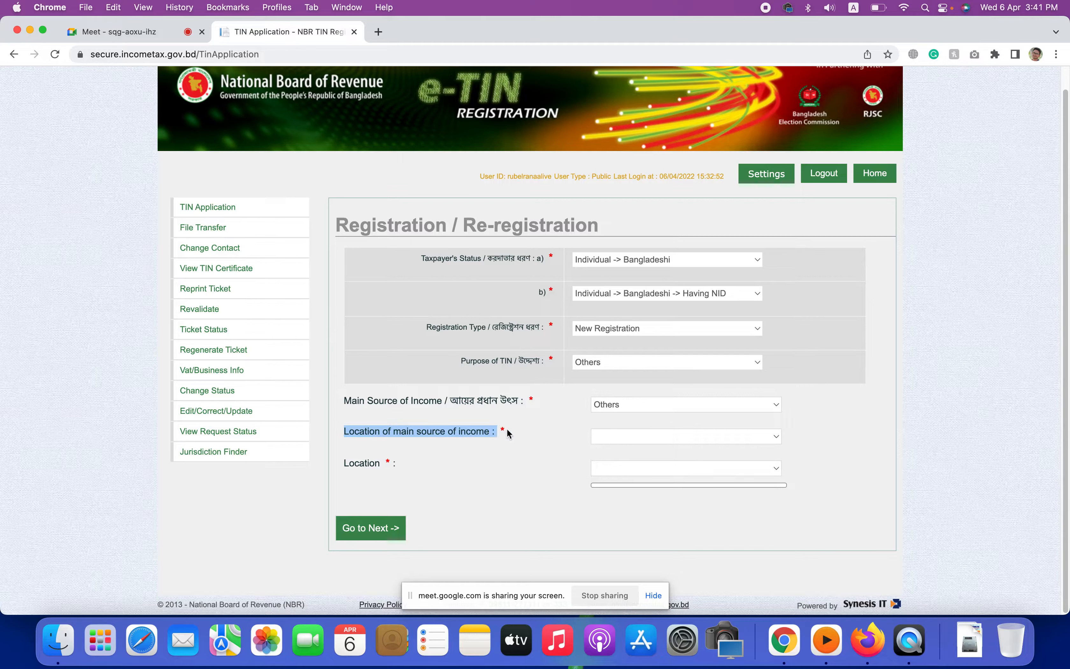
pyautogui.click(530, 434)
pyautogui.click(640, 436)
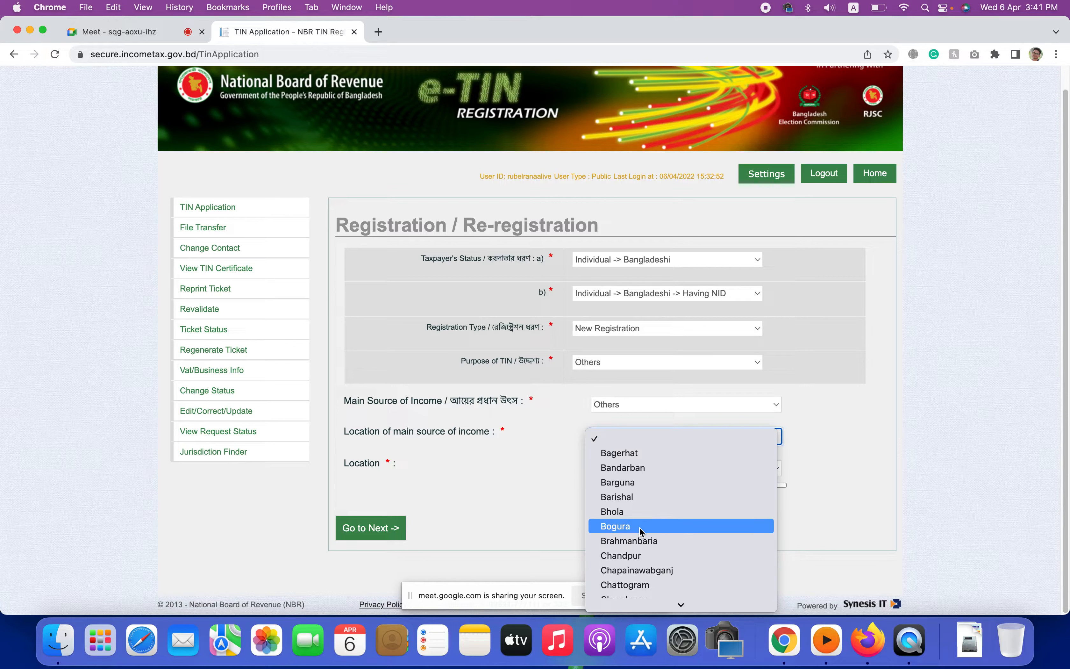
pyautogui.press('r')
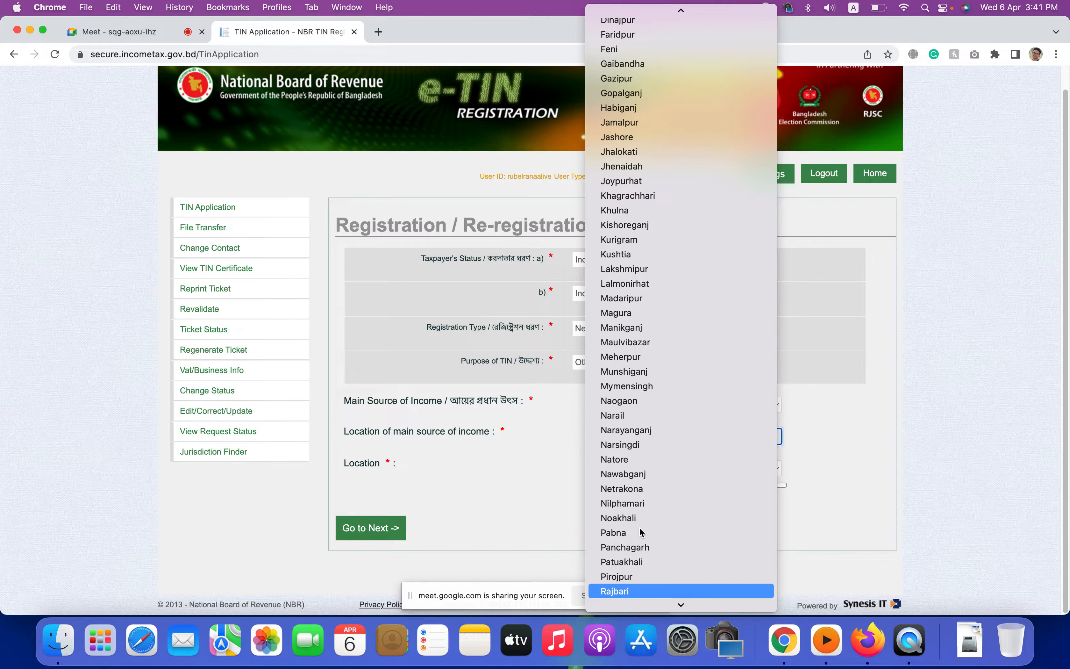
pyautogui.press('Down')
pyautogui.press('Down')
pyautogui.press('Up')
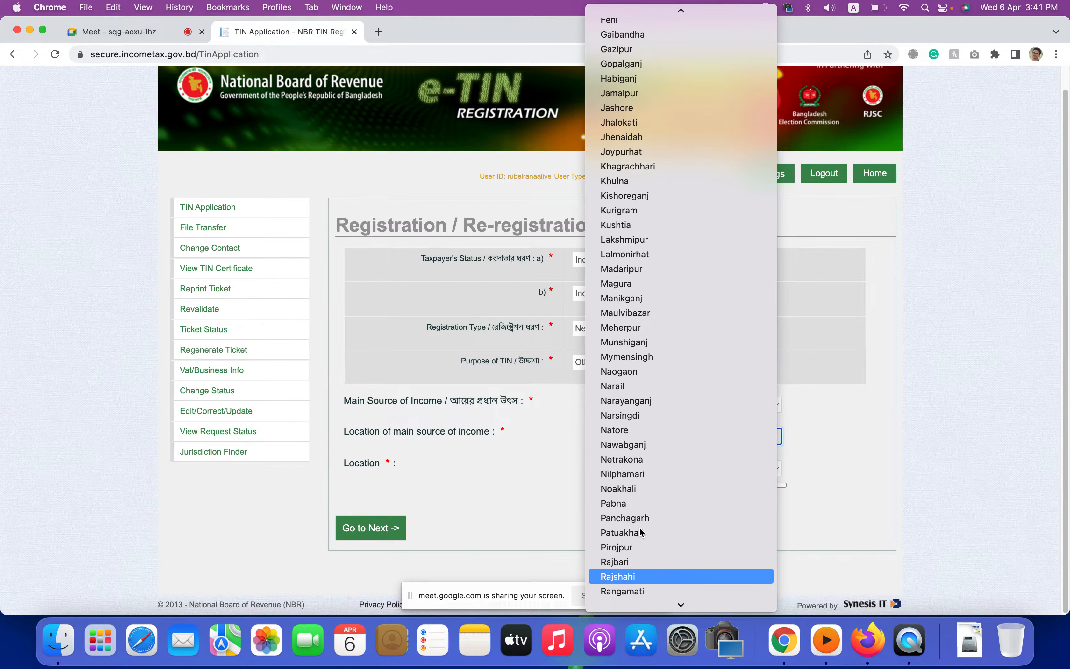
pyautogui.press('Return')
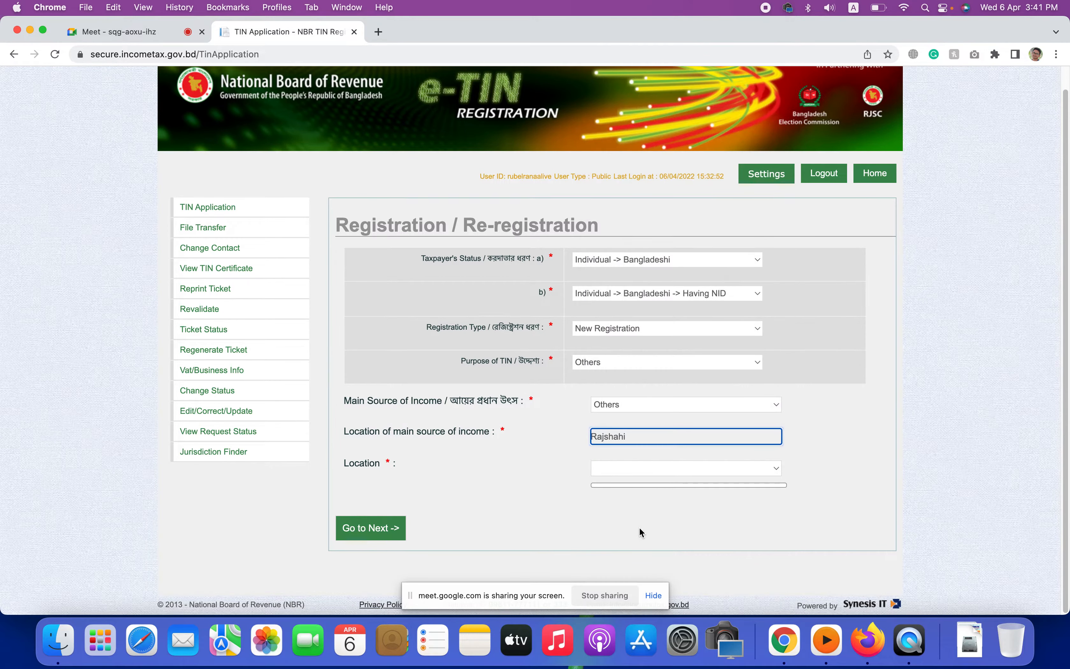
pyautogui.click(657, 465)
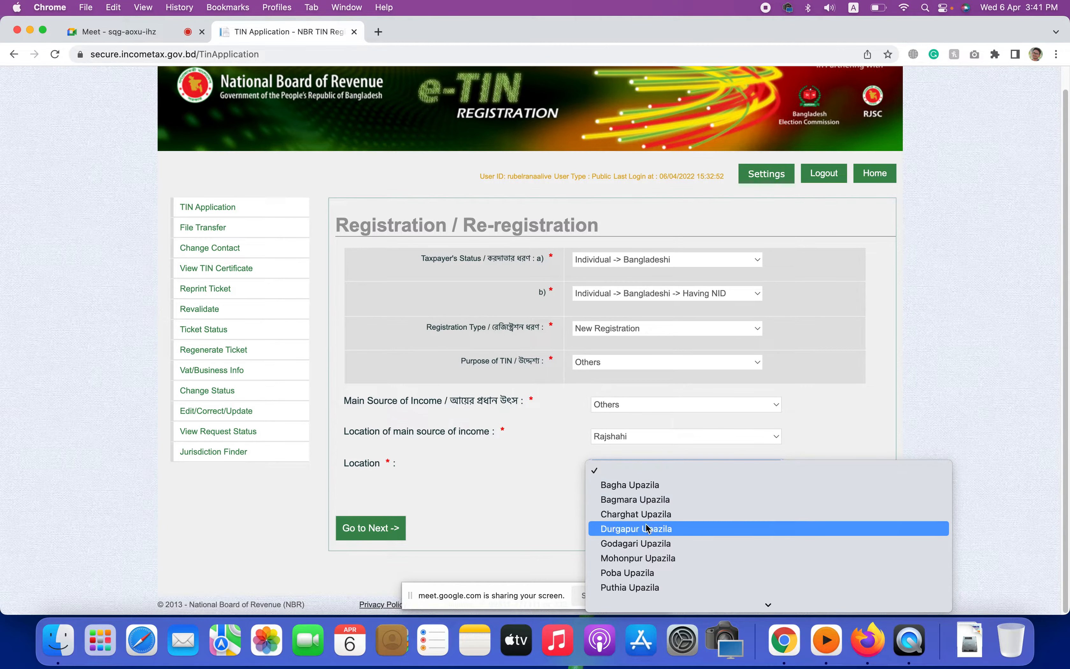
pyautogui.click(644, 545)
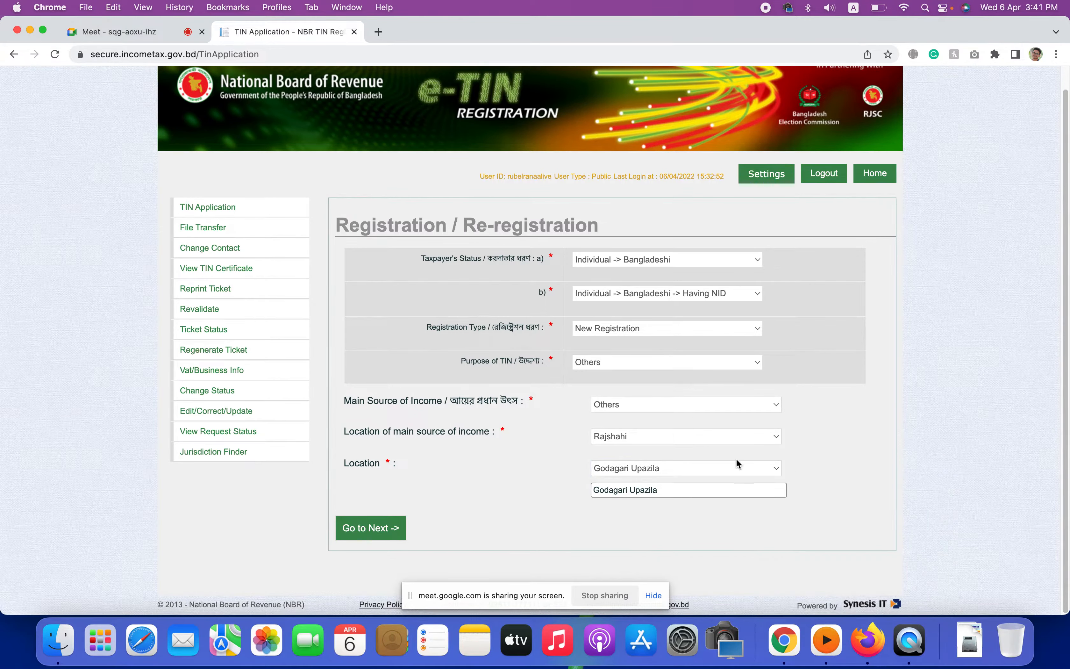
pyautogui.click(390, 535)
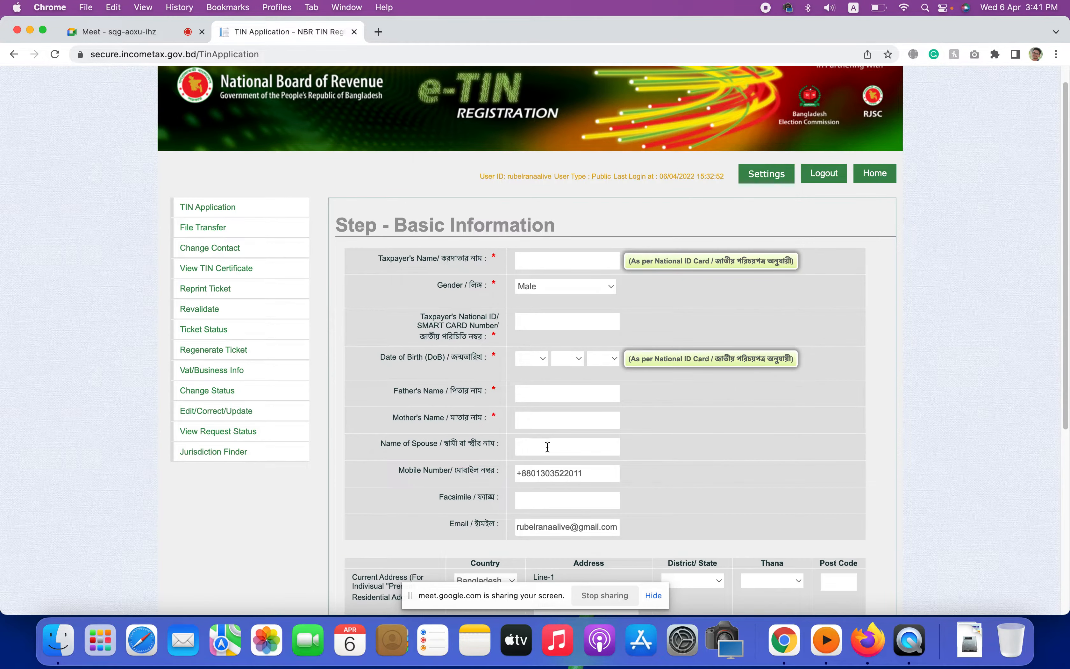
# Step: Enter the taxpayer's full name, keep gender Male, and enter the National ID number
pyautogui.click(540, 259)
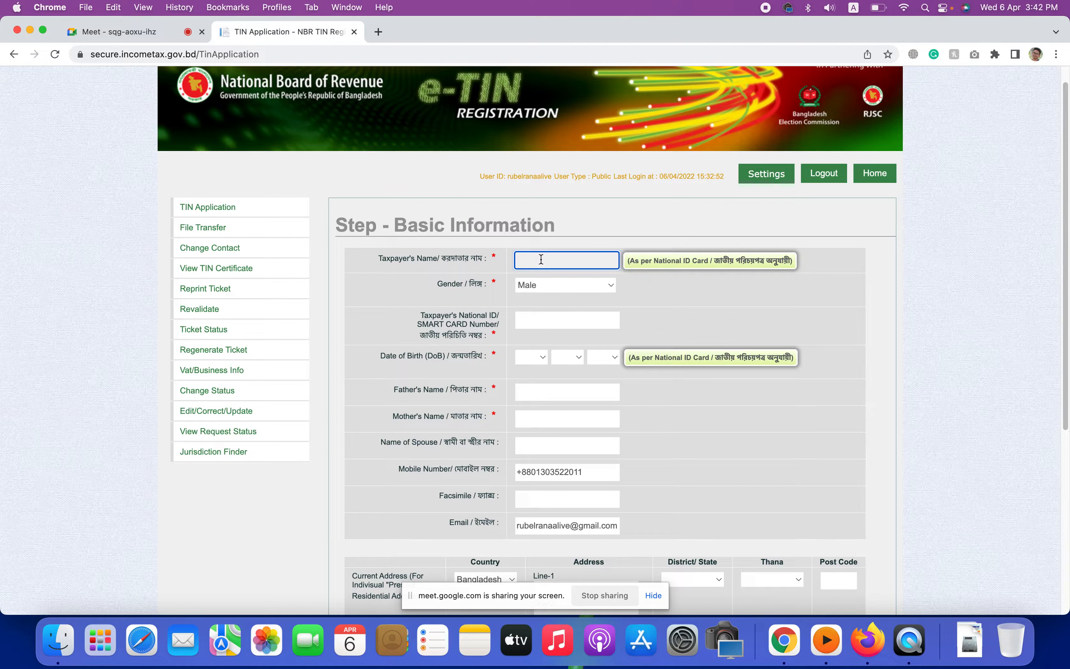
pyautogui.write('Md Rubel')
pyautogui.press('super+a')
pyautogui.press('BackSpace')
pyautogui.click(678, 294)
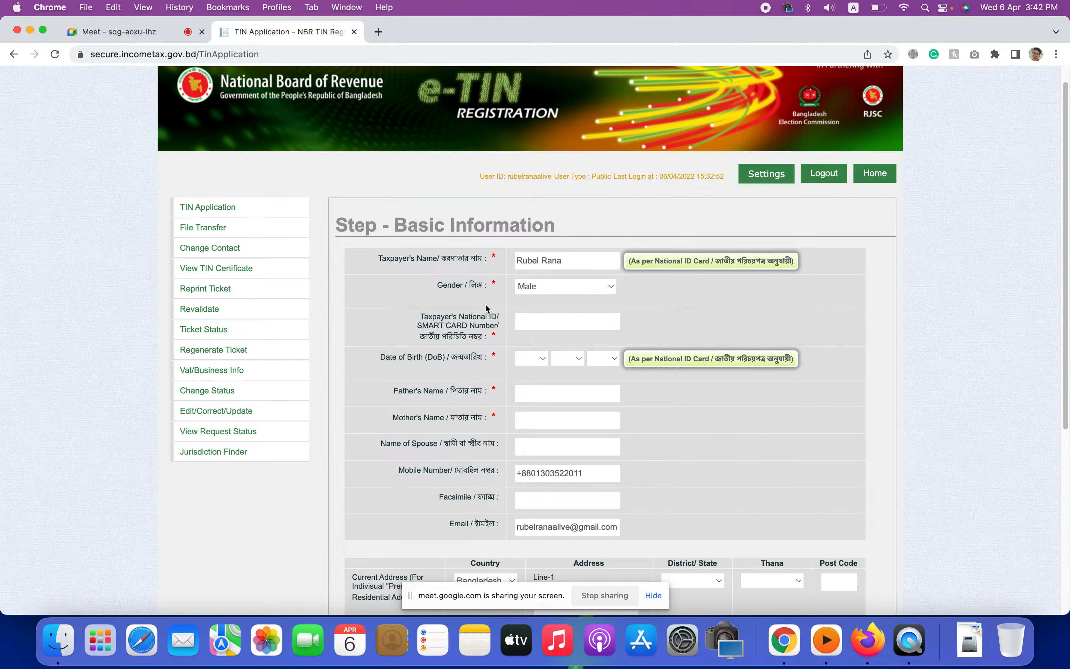
pyautogui.click(544, 287)
pyautogui.click(545, 287)
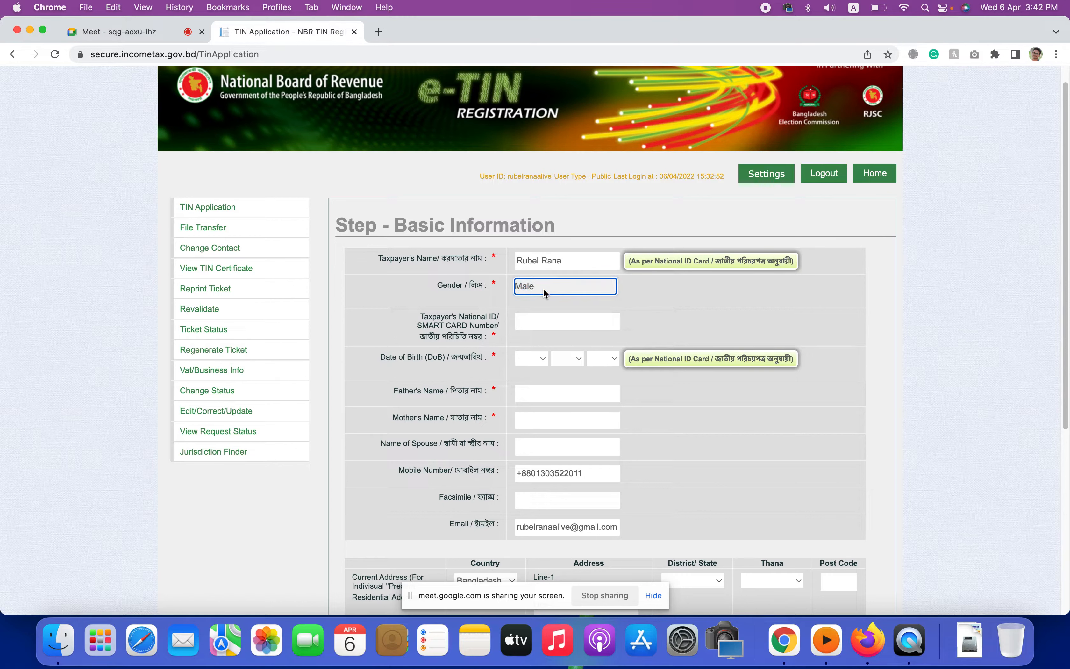
pyautogui.click(544, 322)
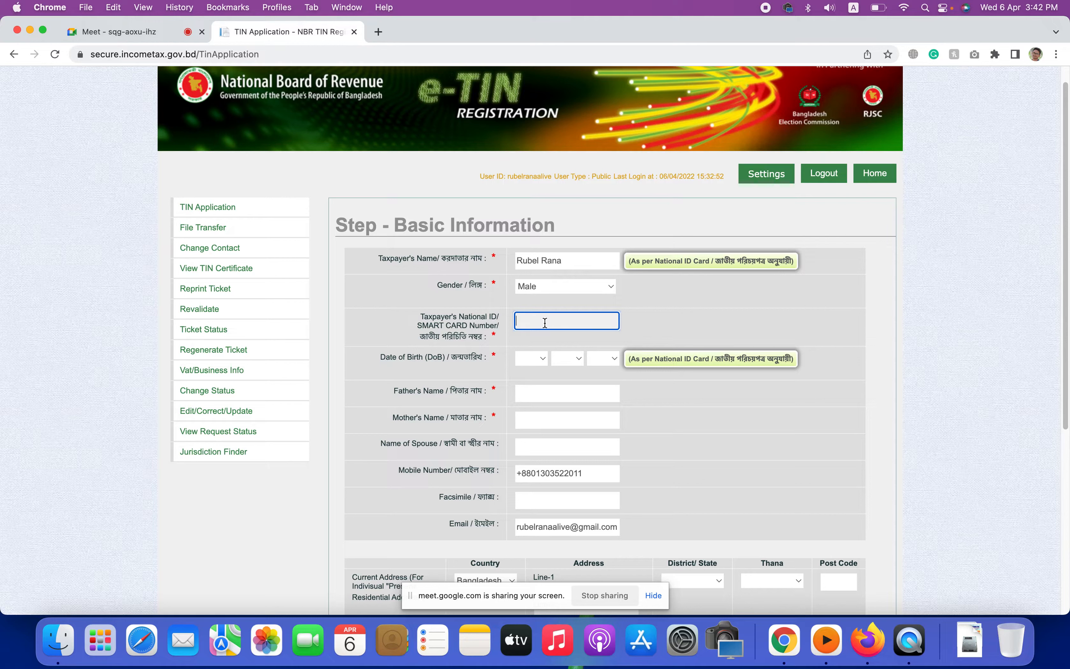
pyautogui.click(536, 358)
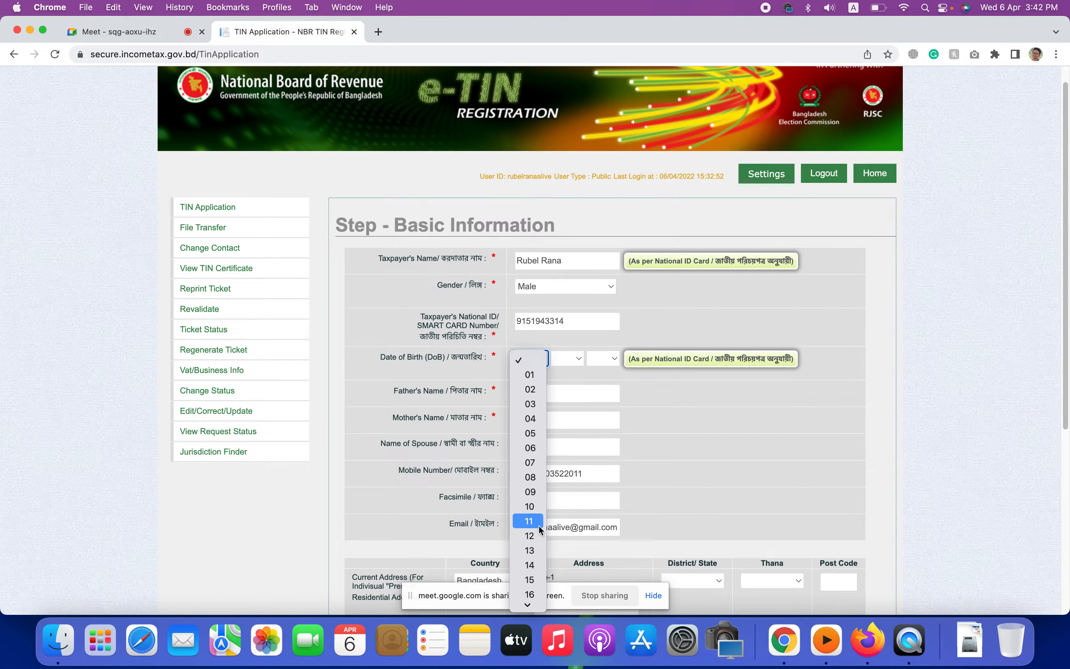
pyautogui.click(533, 594)
pyautogui.click(571, 359)
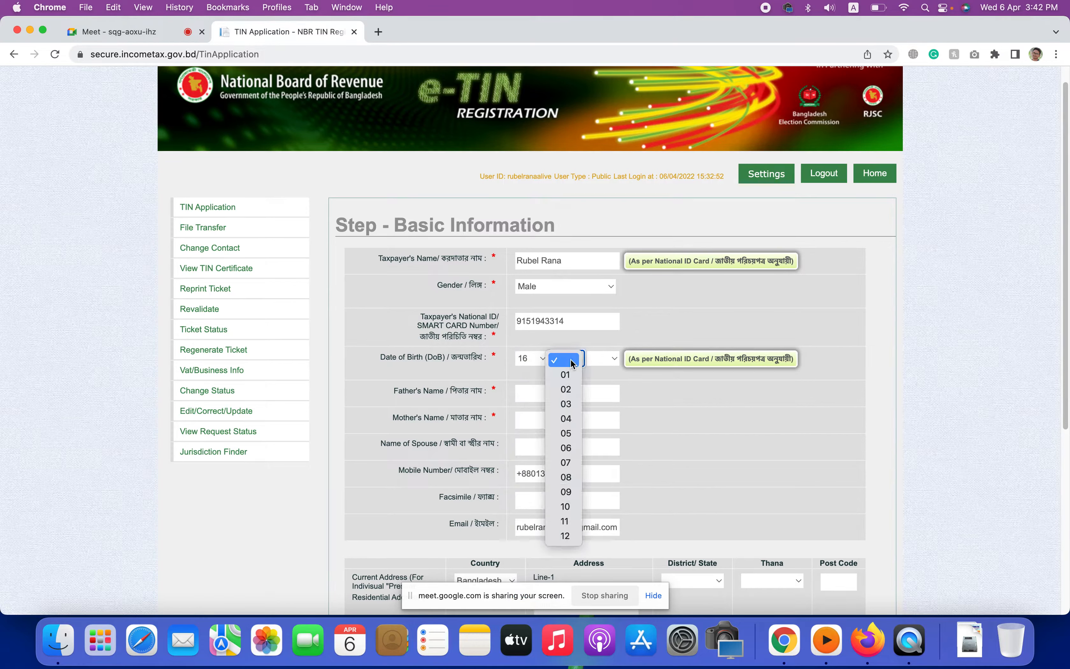
pyautogui.click(567, 376)
pyautogui.click(604, 359)
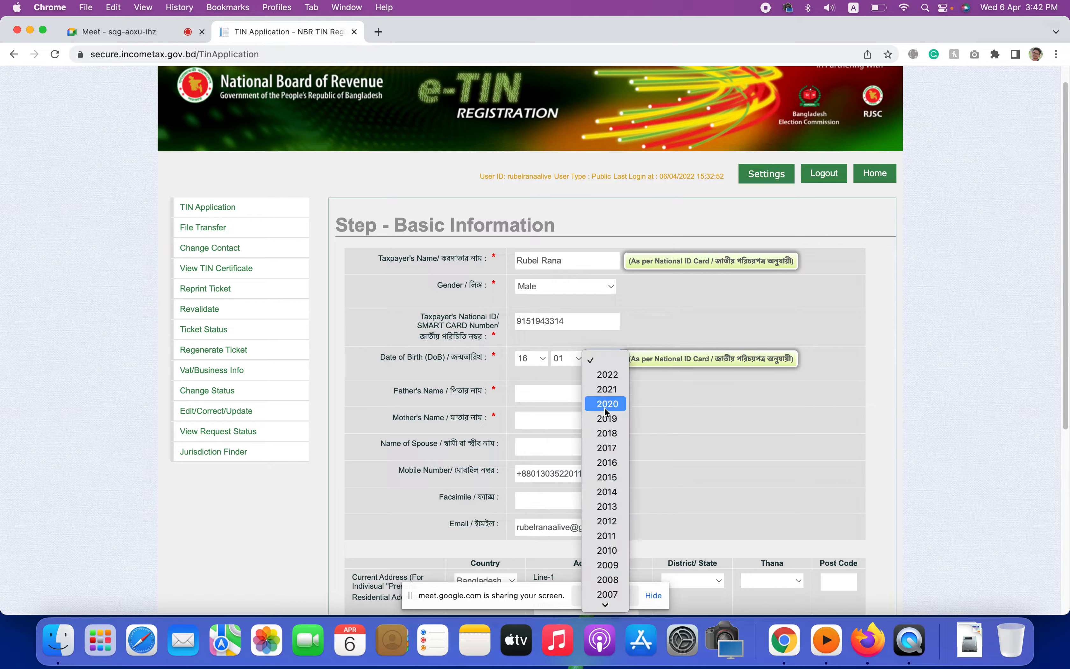
pyautogui.scroll(-5, 616, 545)
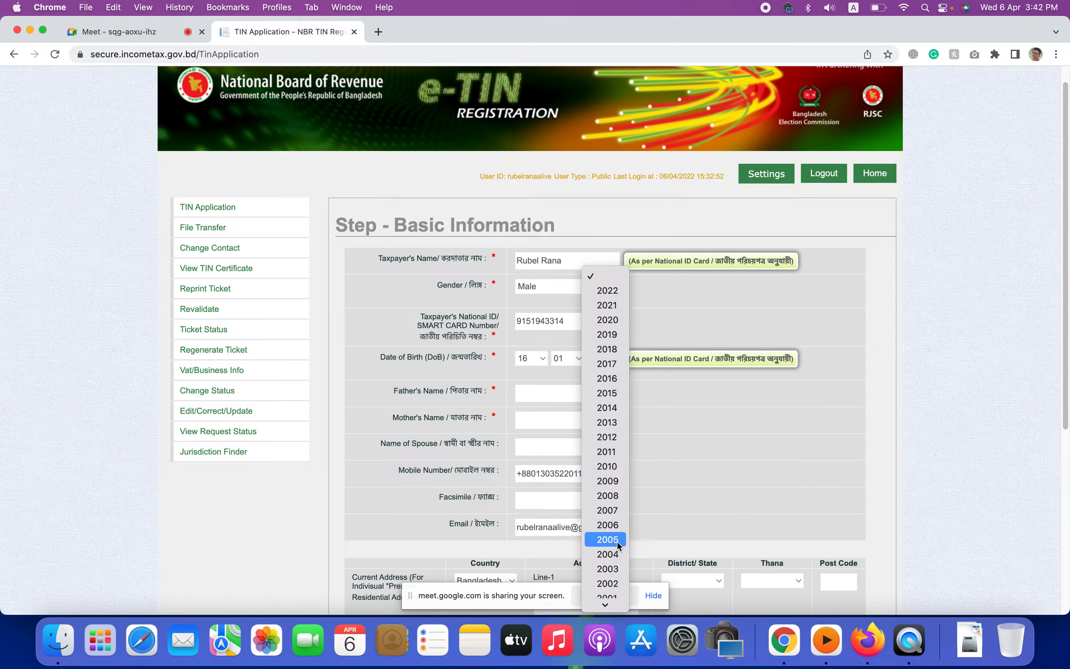
pyautogui.scroll(-3, 616, 544)
pyautogui.click(615, 506)
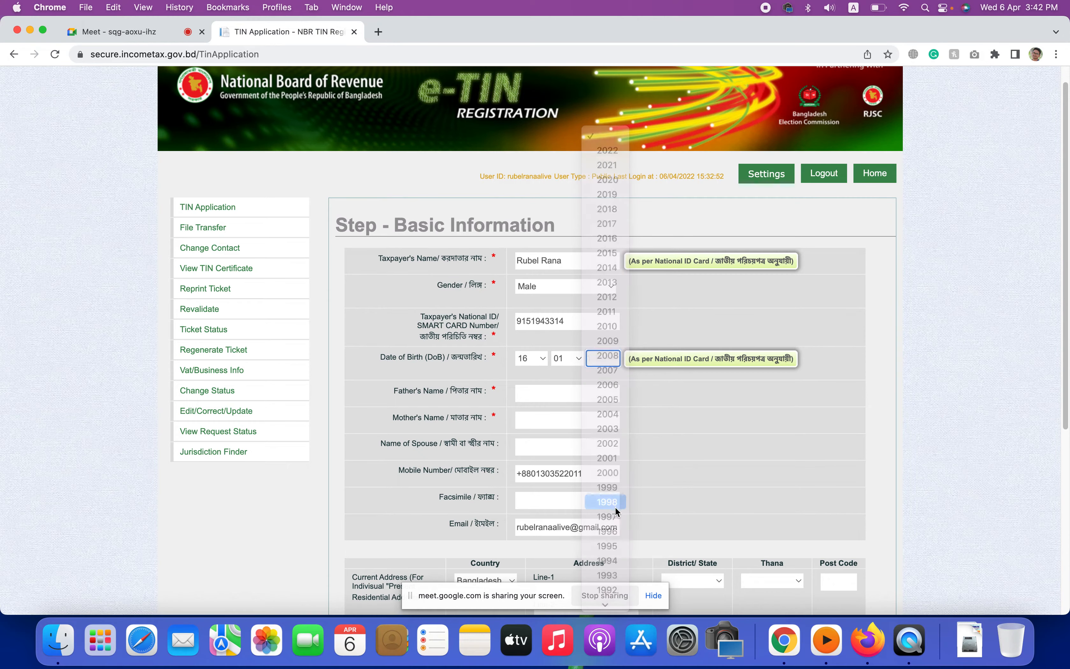
pyautogui.click(600, 355)
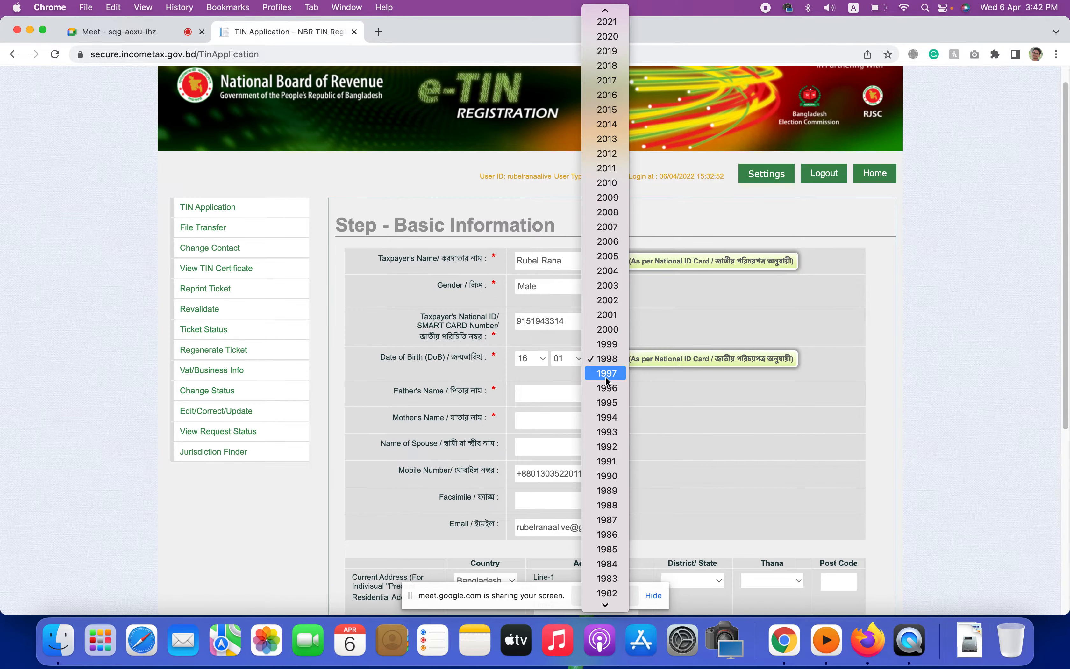
pyautogui.click(606, 374)
pyautogui.click(550, 391)
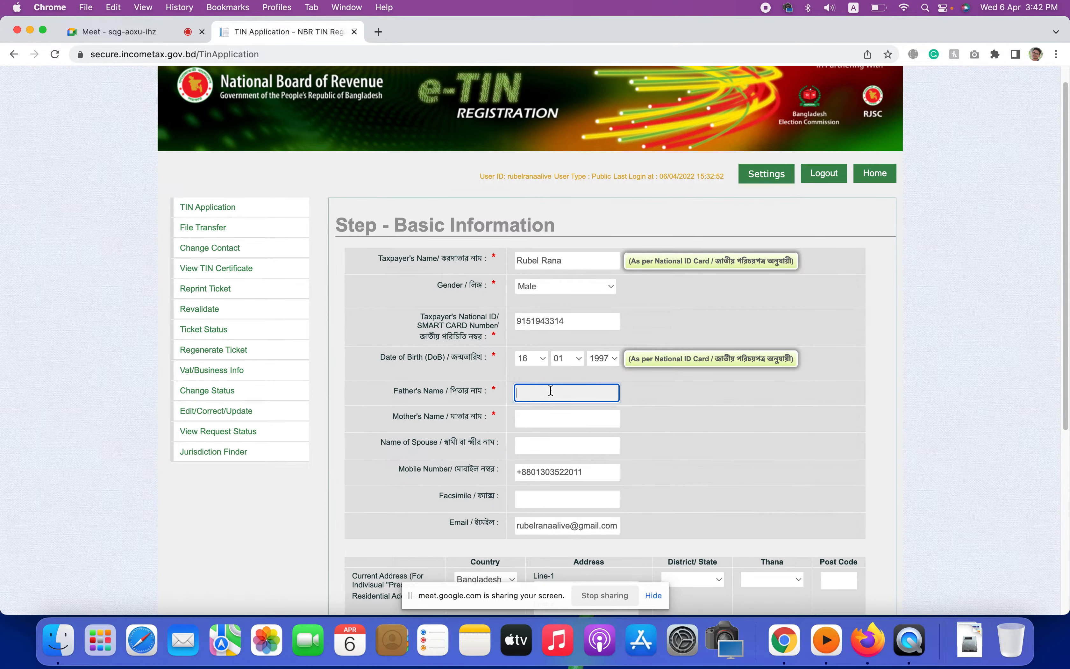
# Step: Enter the father's name, fixing its spelling mistakes
pyautogui.scroll(-3, 686, 382)
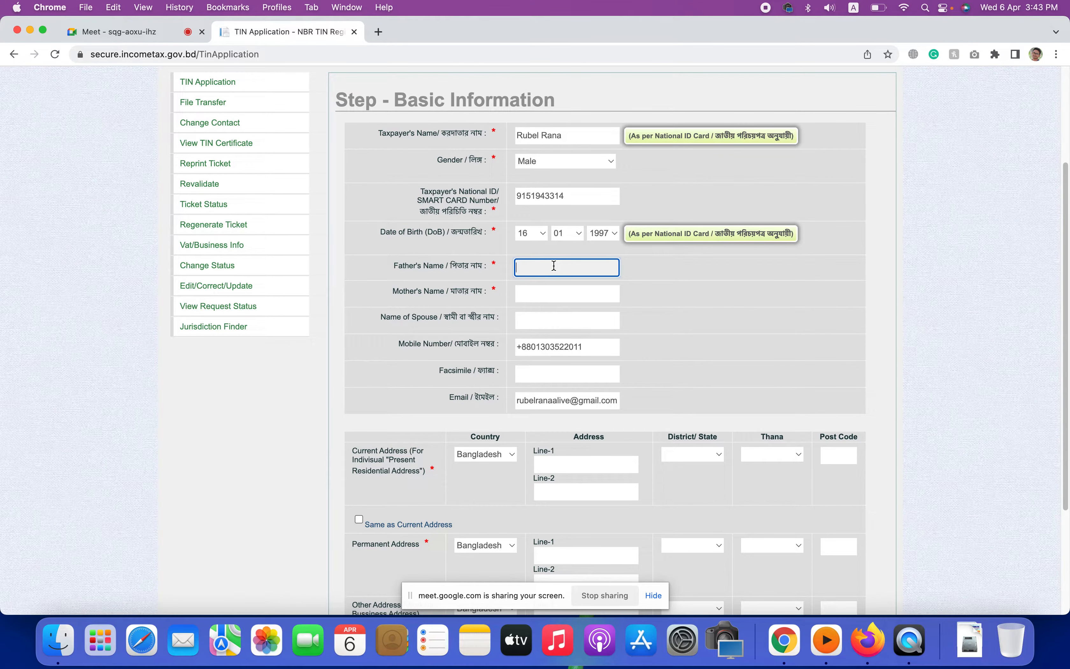
pyautogui.press('BackSpace')
pyautogui.press('BackSpace')
pyautogui.press('BackSpace')
pyautogui.press('BackSpace')
pyautogui.press('BackSpace')
pyautogui.press('BackSpace')
pyautogui.press('BackSpace')
pyautogui.click(555, 264)
pyautogui.press('BackSpace')
pyautogui.write('a')
pyautogui.click(719, 277)
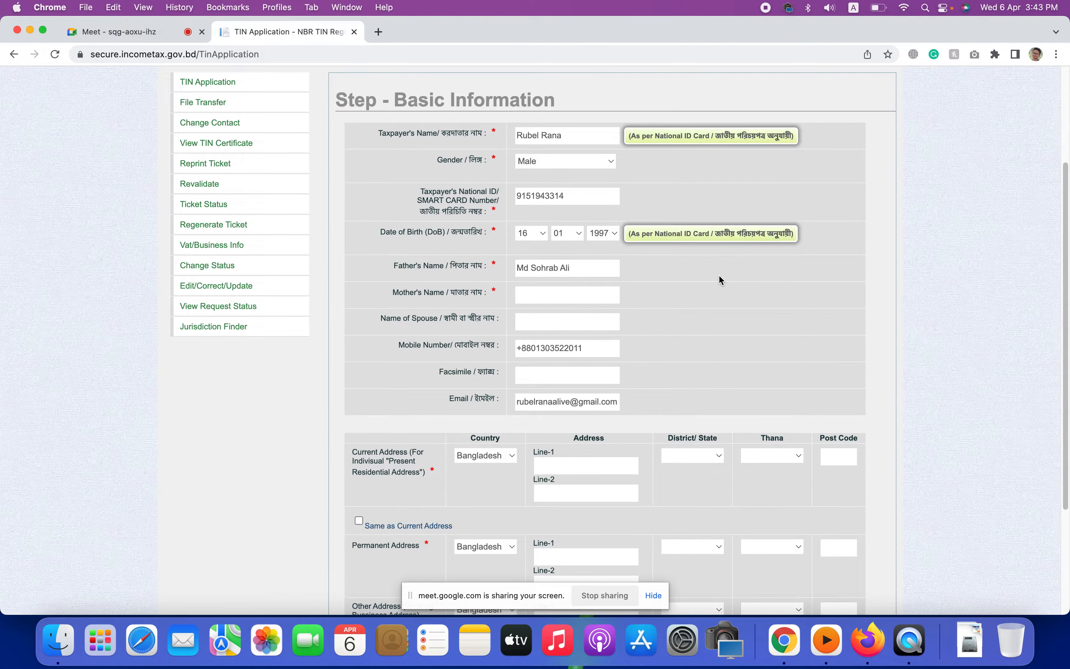
# Step: Enter the mother's name and leave Name of Spouse and Facsimile blank
pyautogui.click(587, 295)
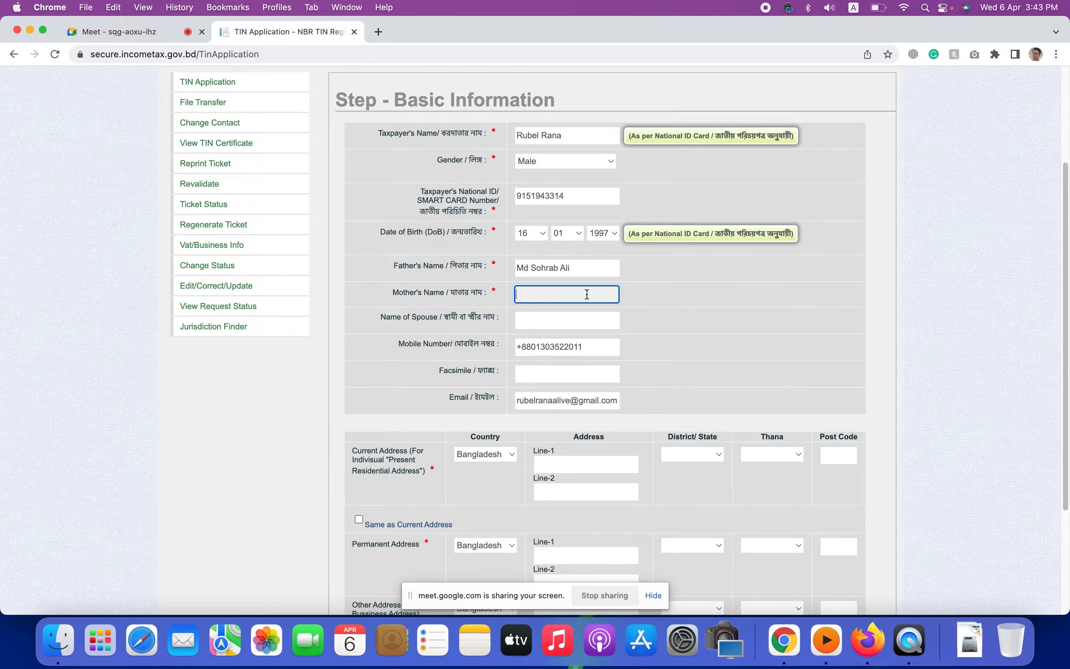
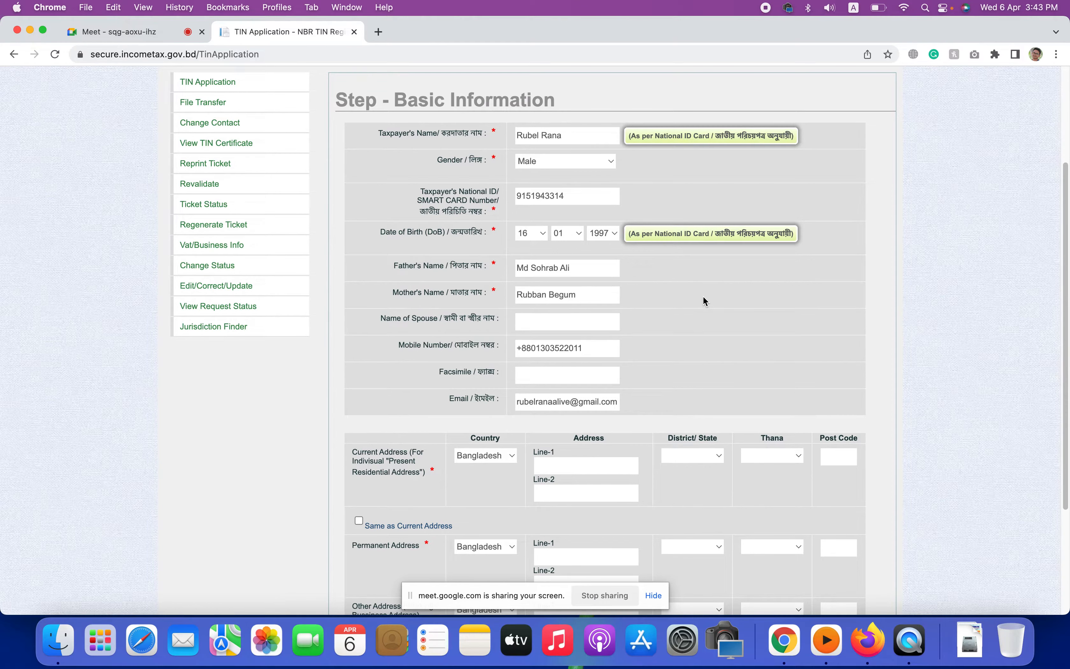
pyautogui.click(569, 317)
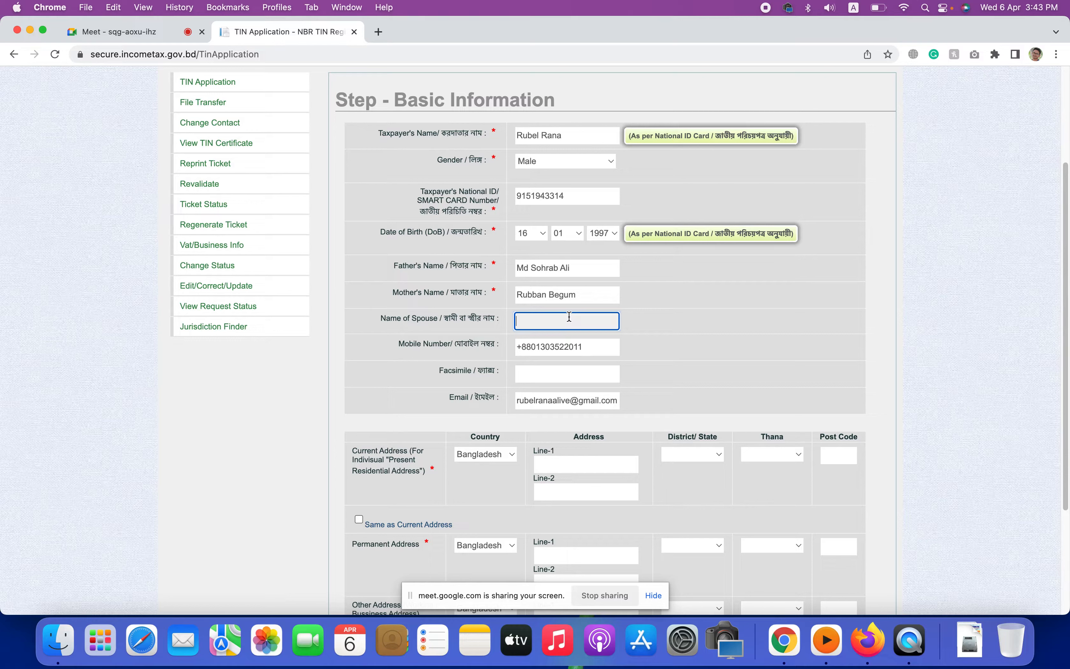
pyautogui.click(374, 357)
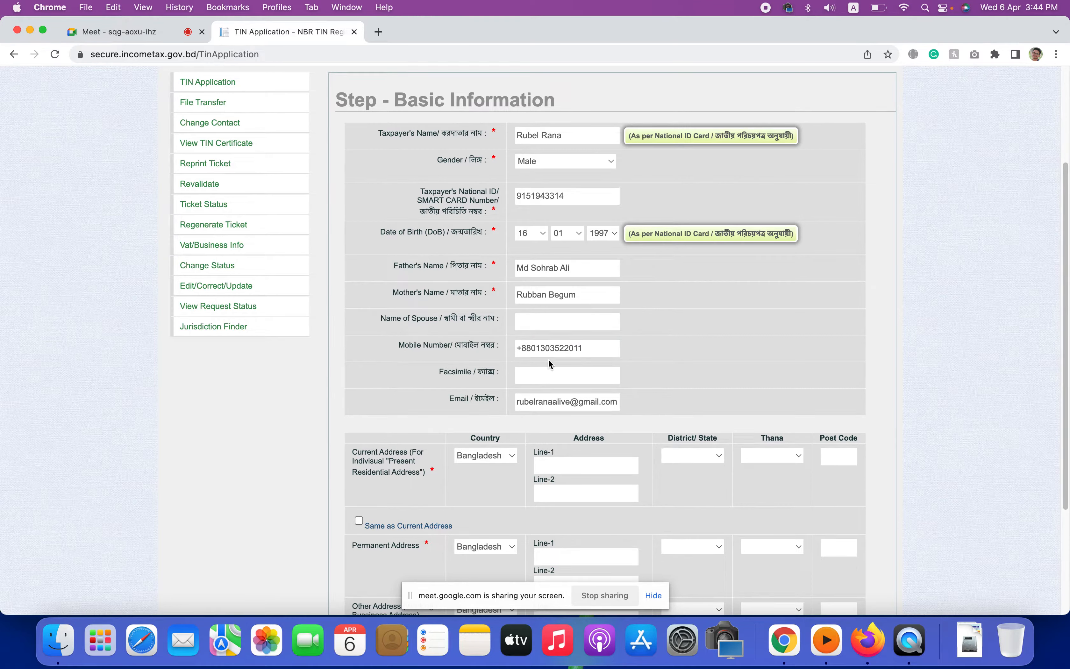
pyautogui.click(557, 373)
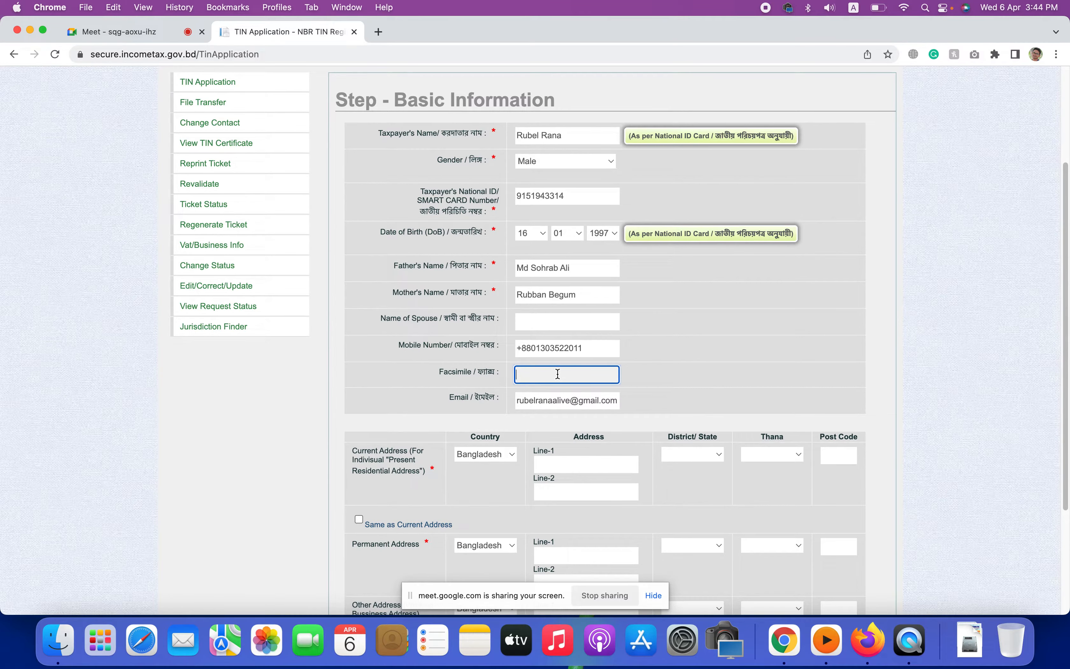
pyautogui.click(415, 377)
pyautogui.scroll(-3, 435, 369)
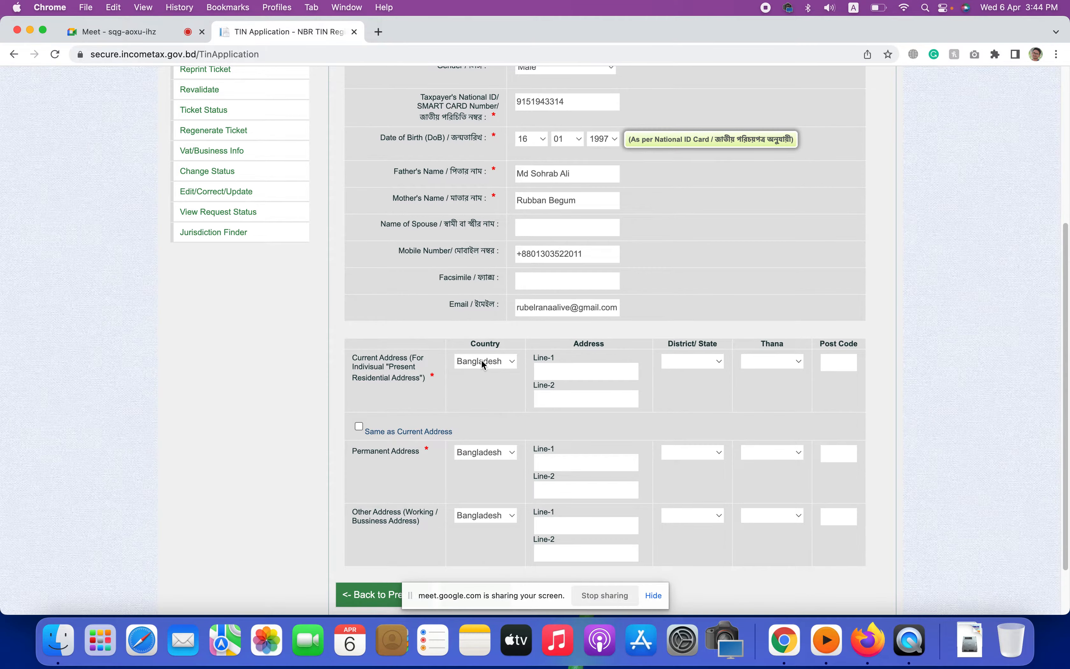
# Step: Type the taxpayer's place name into the Current Address Line-1 field
pyautogui.scroll(-2, 479, 361)
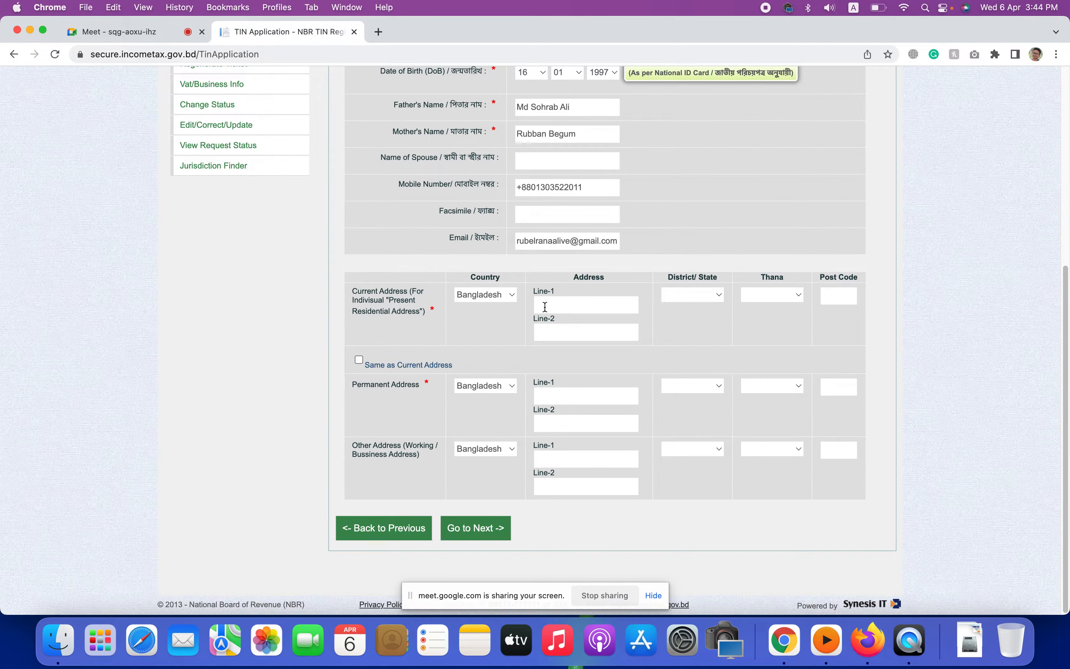
pyautogui.click(570, 305)
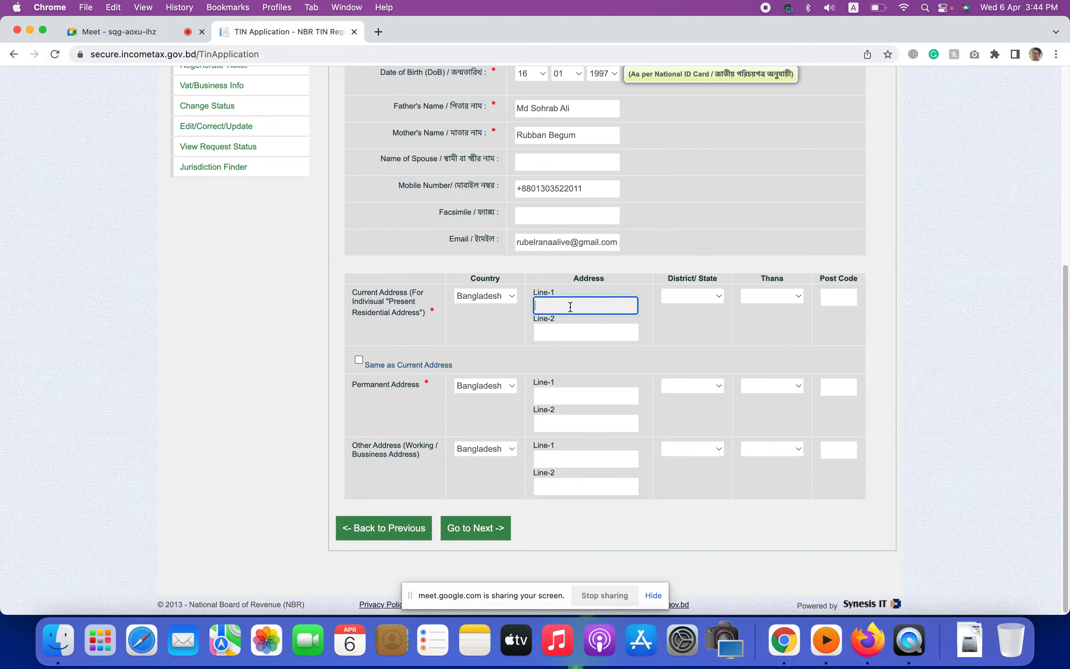
pyautogui.write('Ujirpur')
pyautogui.click(239, 294)
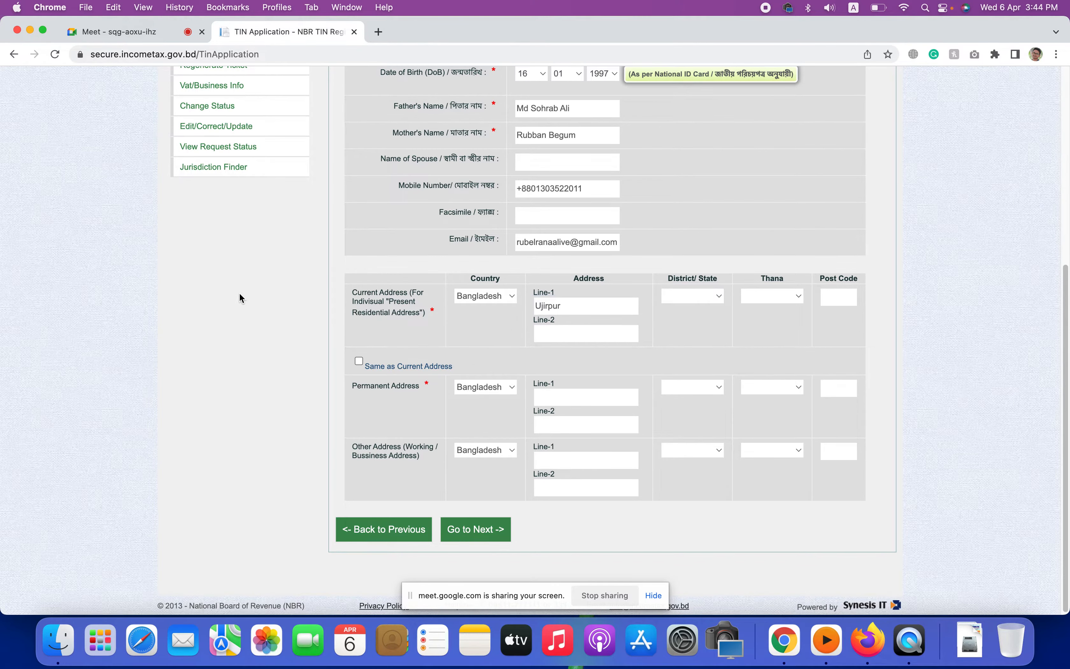
# Step: In Google Meet, dismiss the infinity-mirror warning and open the in-call chat
pyautogui.click(117, 31)
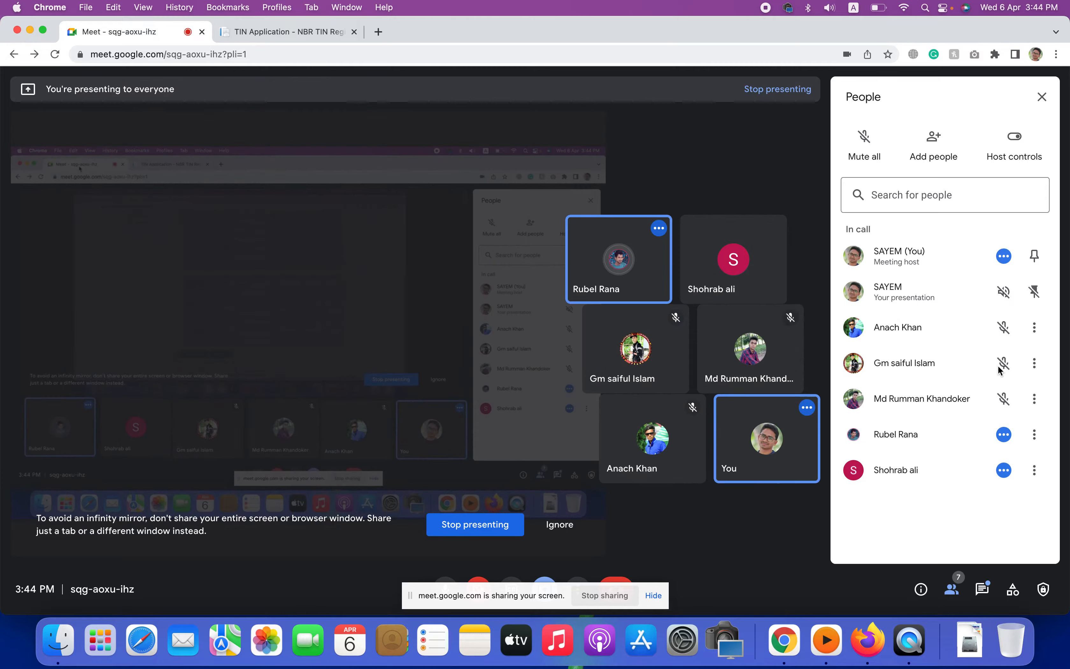
pyautogui.click(435, 547)
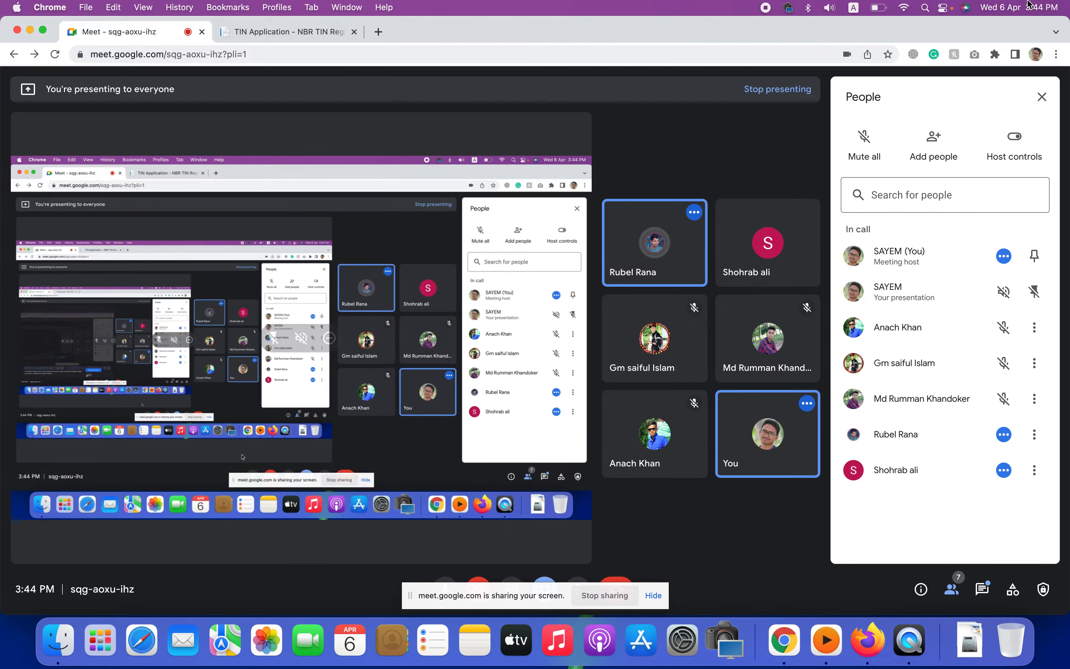
pyautogui.moveTo(515, 597); pyautogui.dragTo(286, 596)
pyautogui.click(981, 589)
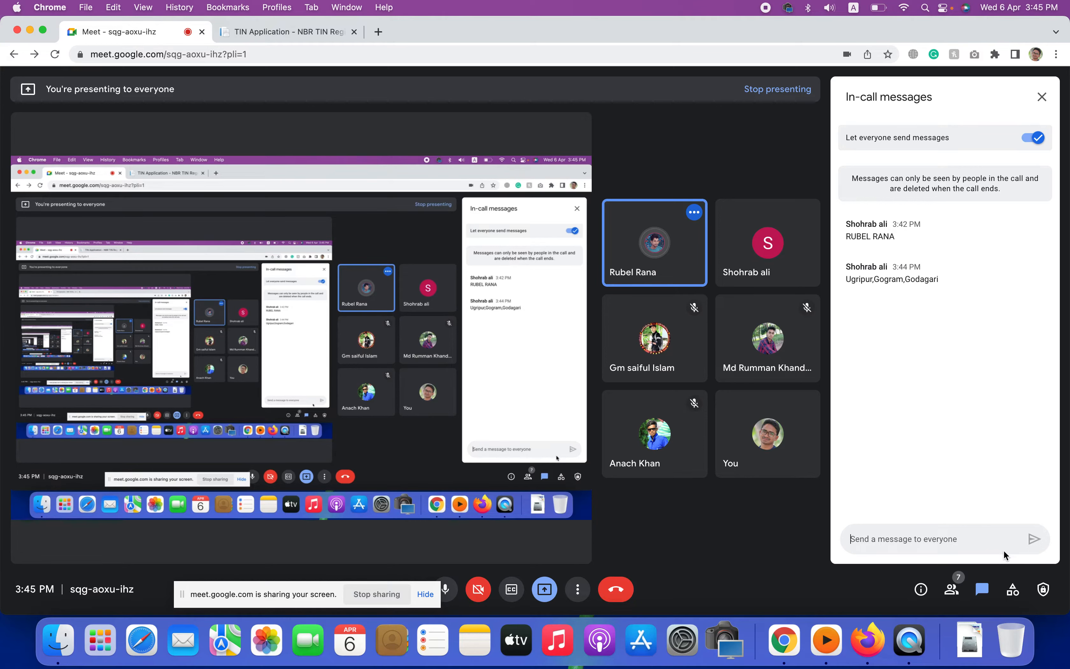
# Step: Copy the participant's posted address message and return to the TIN form
pyautogui.tripleClick(915, 279)
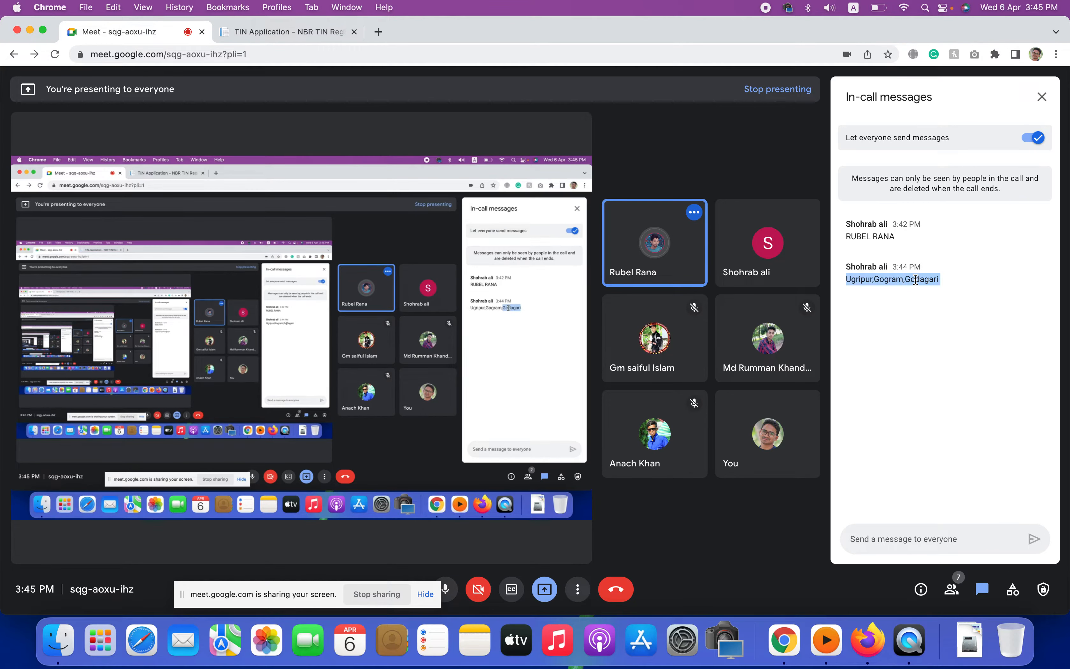
pyautogui.rightClick(915, 280)
pyautogui.click(830, 314)
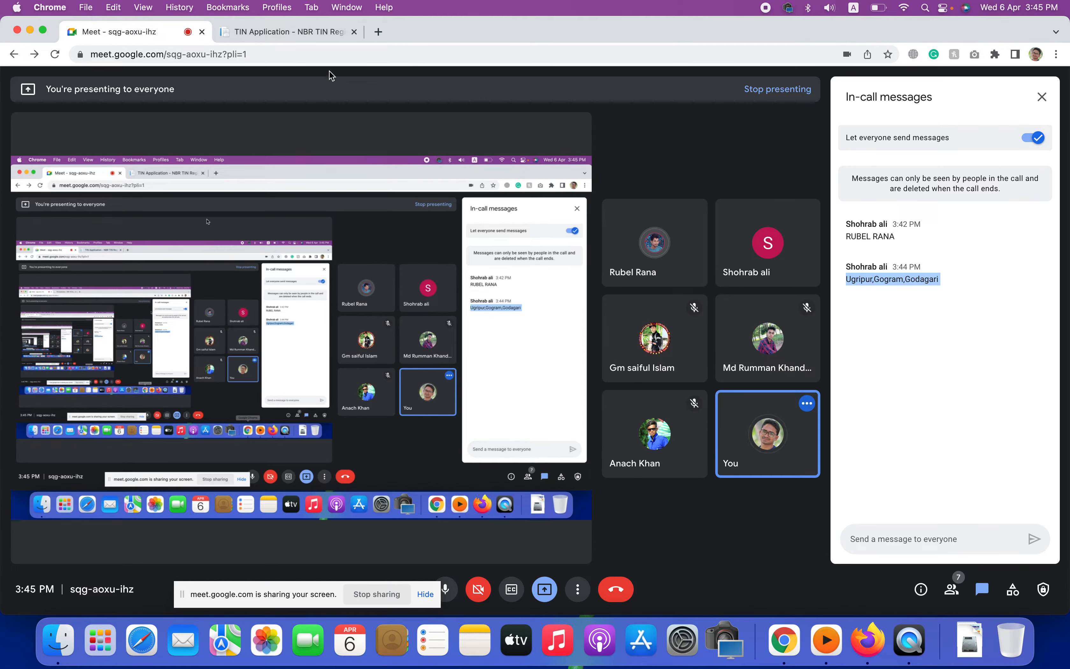
pyautogui.click(283, 35)
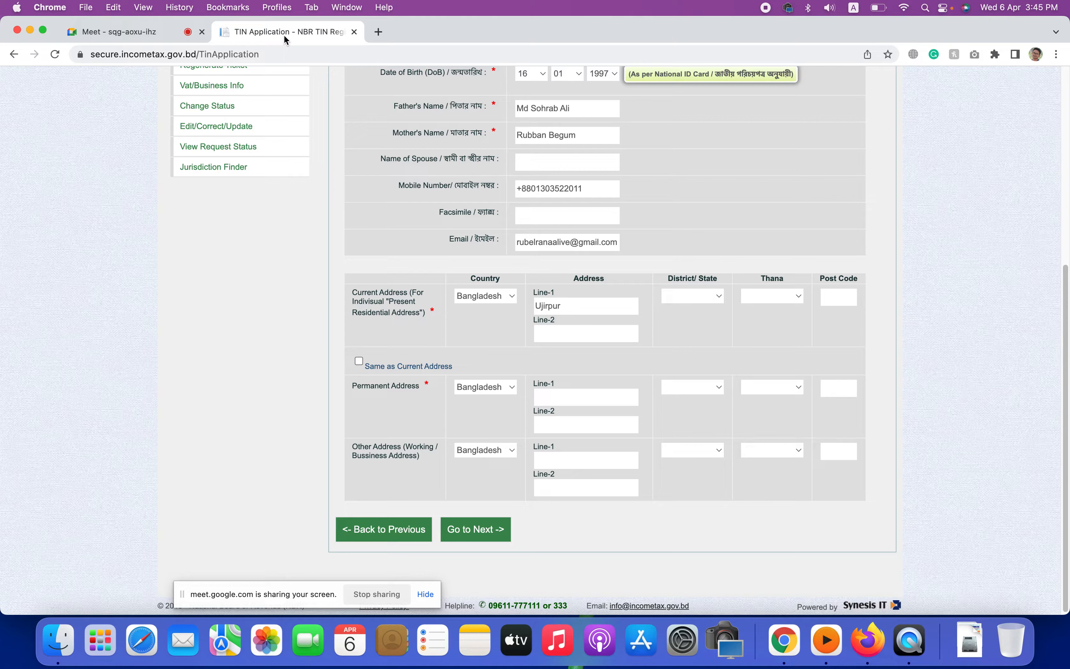
# Step: Replace Address Line-1 with the pasted chat address, removing its last place name and comma
pyautogui.doubleClick(571, 305)
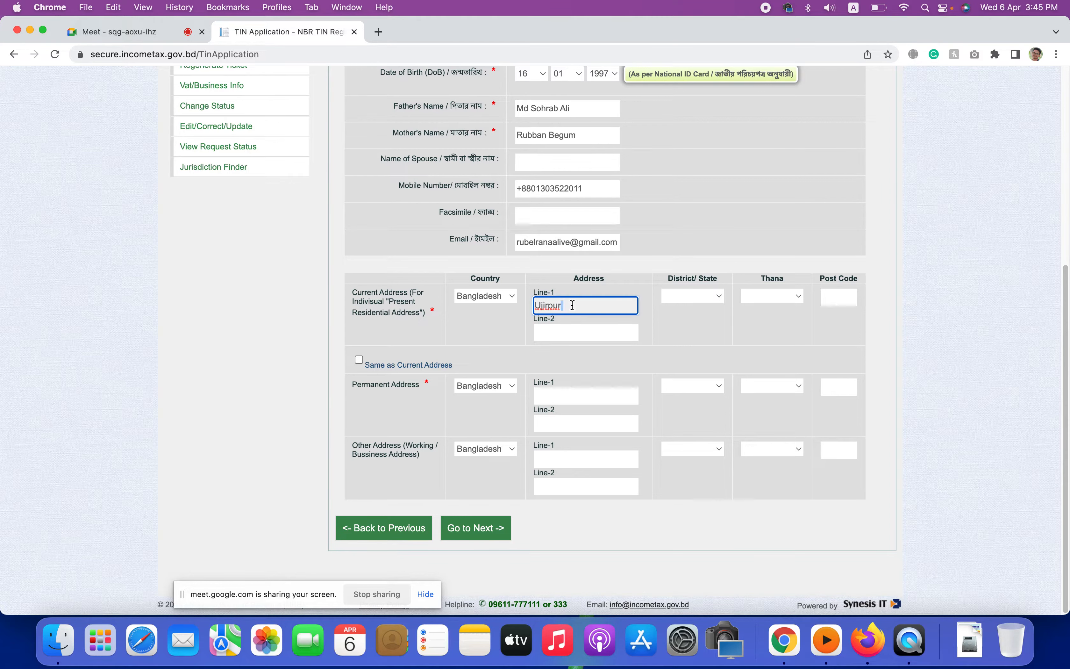
pyautogui.press('super+v')
pyautogui.click(654, 328)
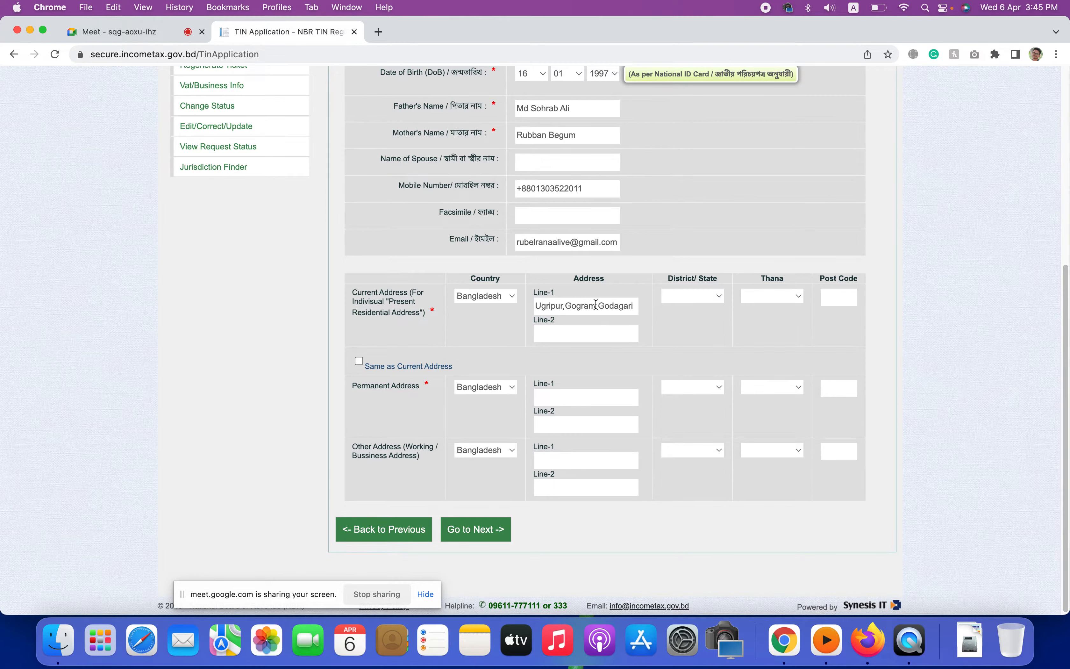
pyautogui.doubleClick(610, 305)
pyautogui.press('BackSpace')
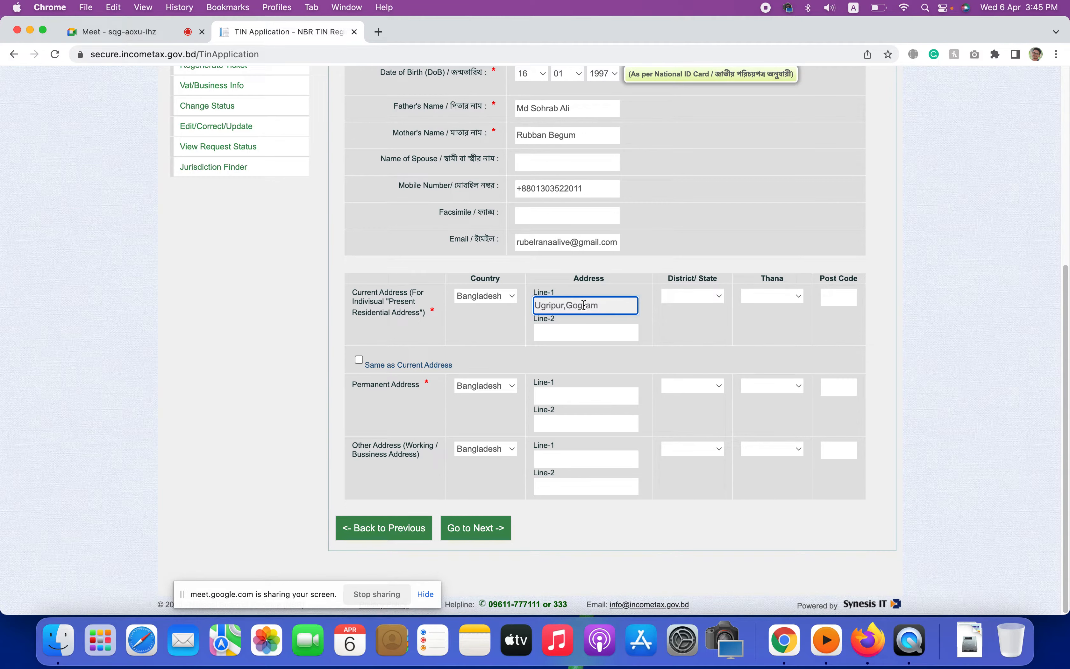
pyautogui.click(568, 304)
pyautogui.press('BackSpace')
# Step: Set the current address to Rajshahi district, choose its thana and enter the post code
pyautogui.click(691, 296)
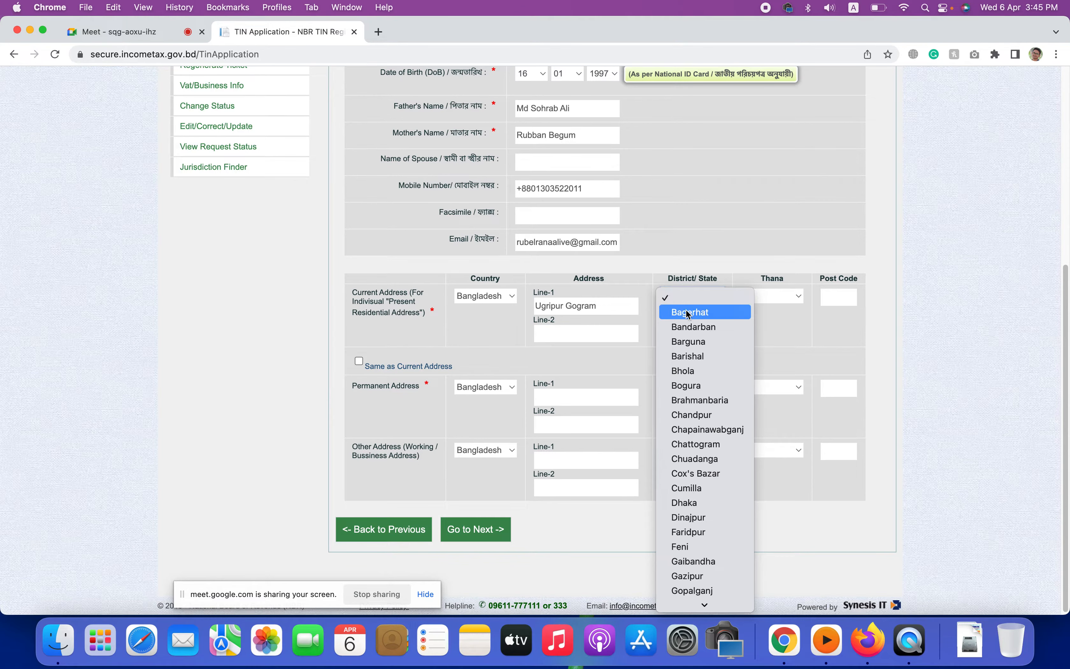
pyautogui.press('r')
pyautogui.press('s')
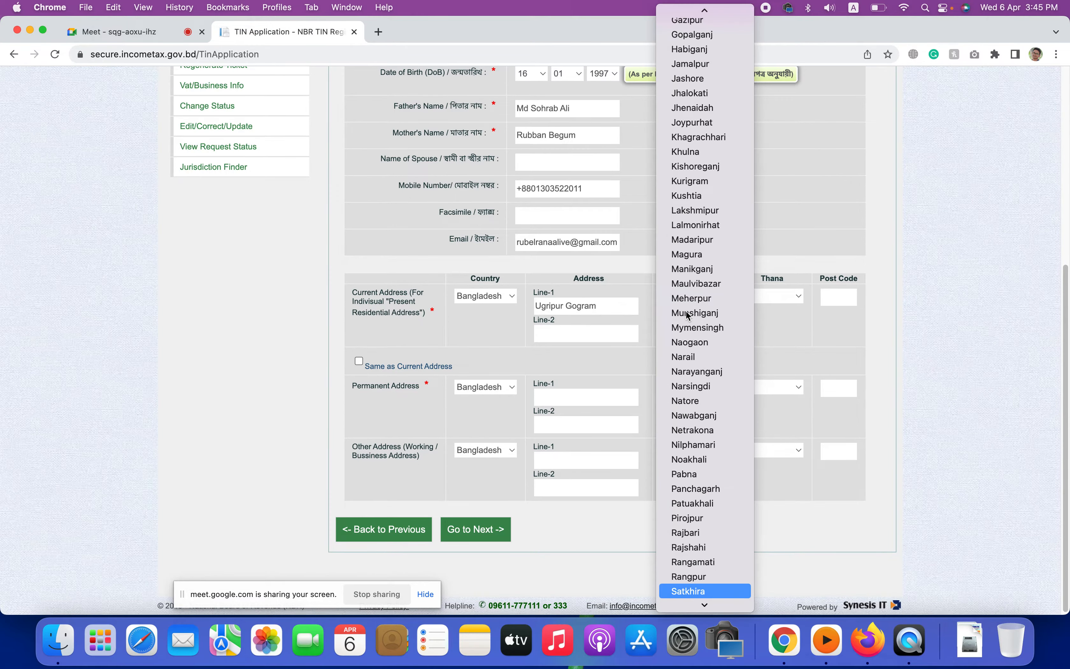
pyautogui.press('Down')
pyautogui.press('Down')
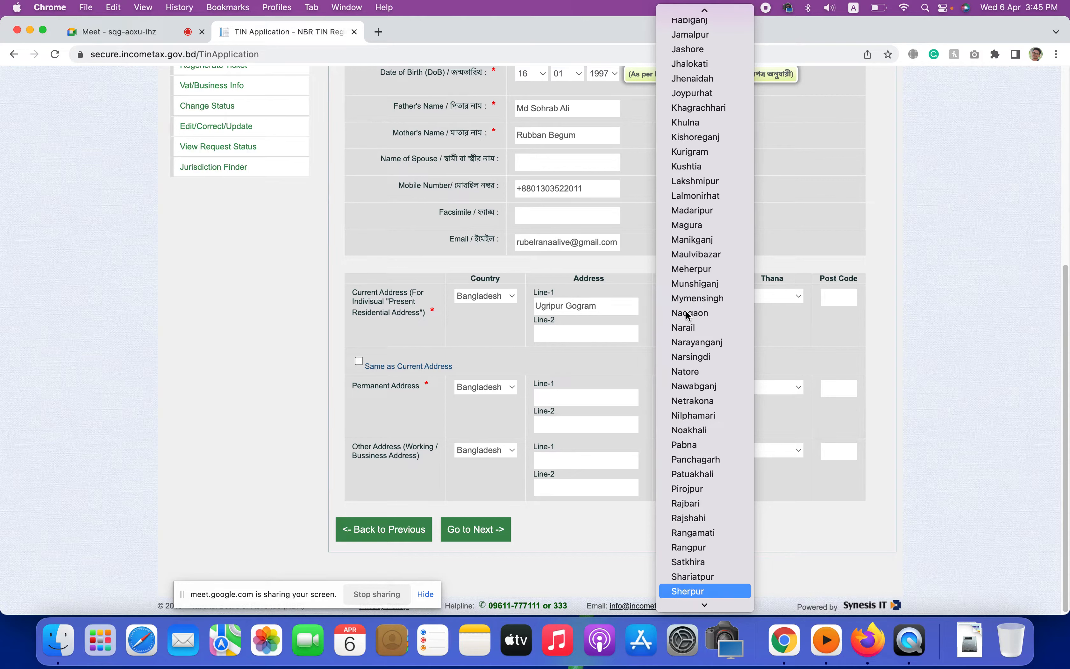
pyautogui.press('Up')
pyautogui.press('Up')
pyautogui.press('Up')
pyautogui.press('Up')
pyautogui.press('Up')
pyautogui.press('Escape')
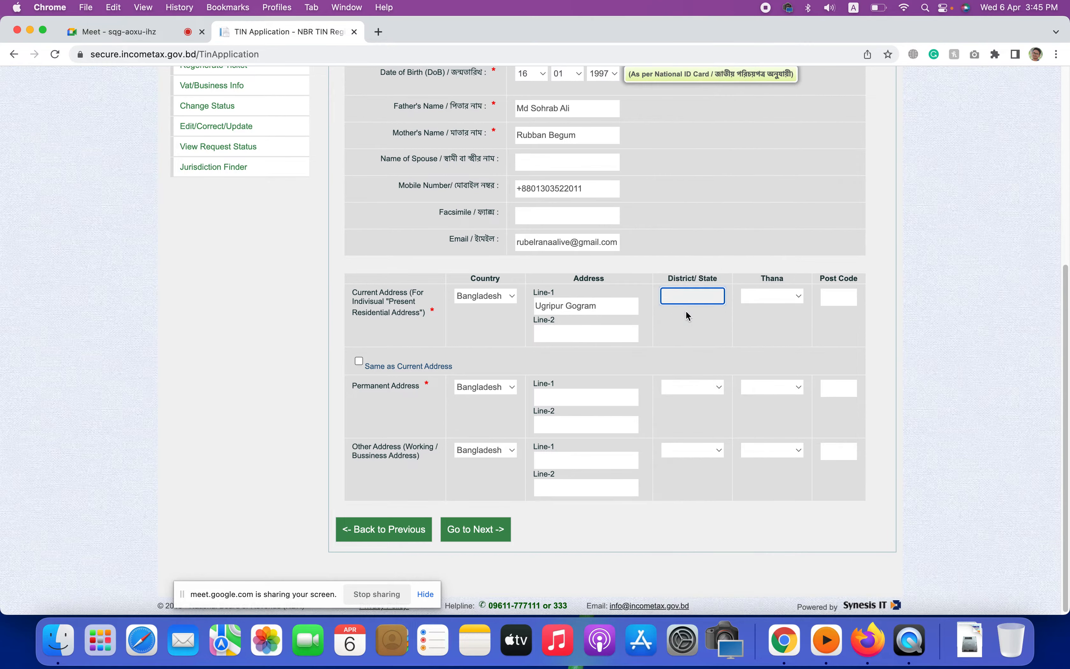
pyautogui.click(781, 297)
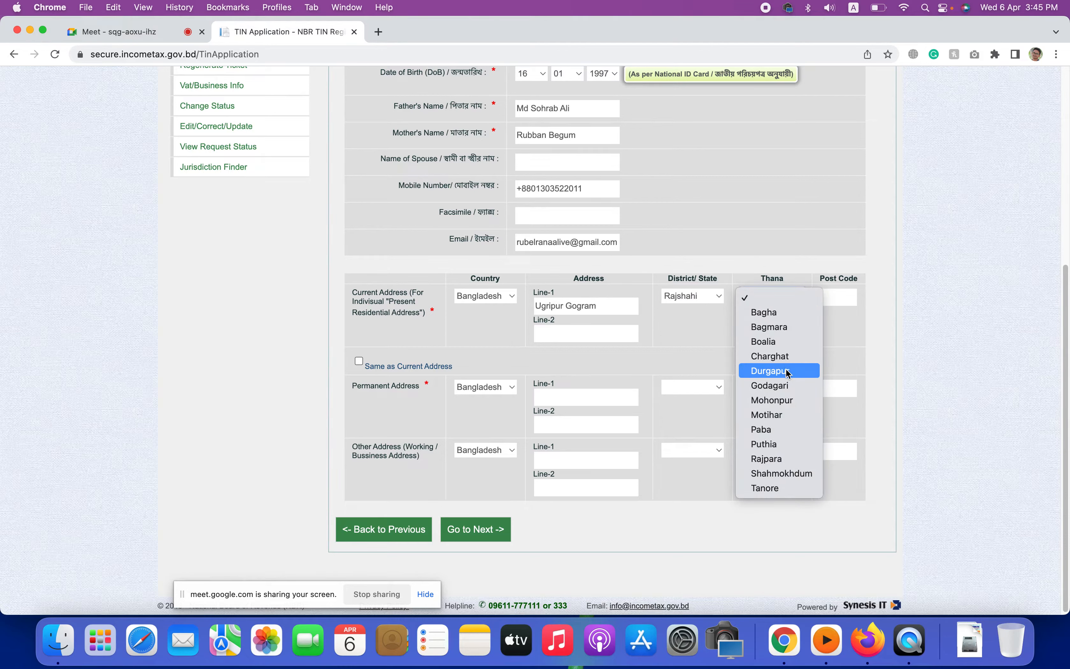
pyautogui.click(789, 385)
pyautogui.click(841, 296)
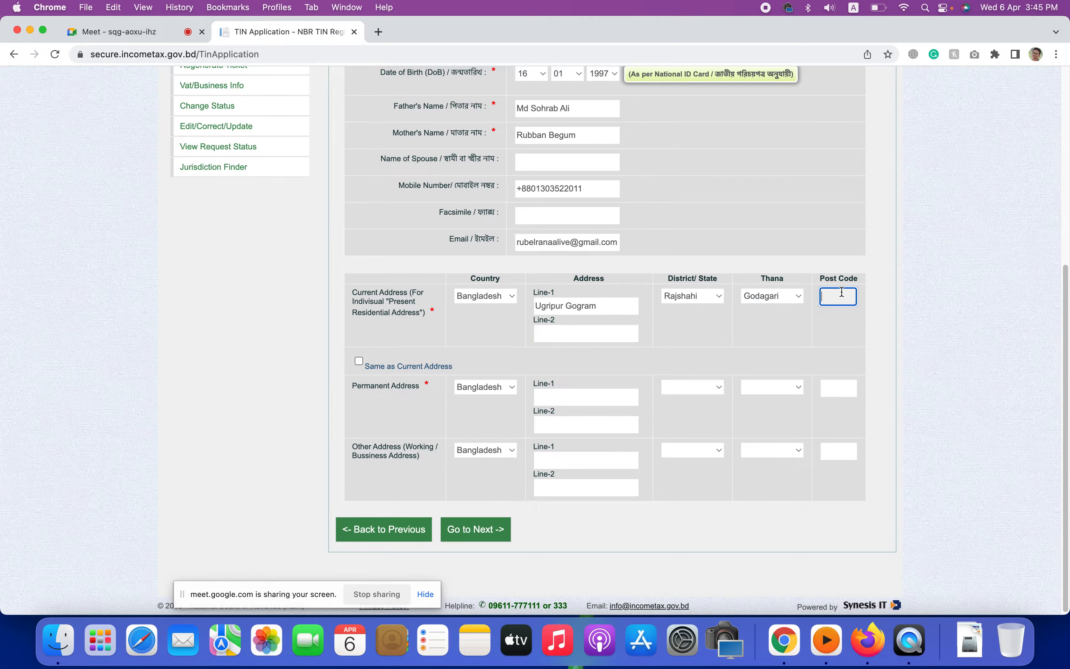
pyautogui.write('6292')
pyautogui.click(946, 352)
# Step: Make the permanent address the same as the current address and tick the affirmation
pyautogui.click(358, 362)
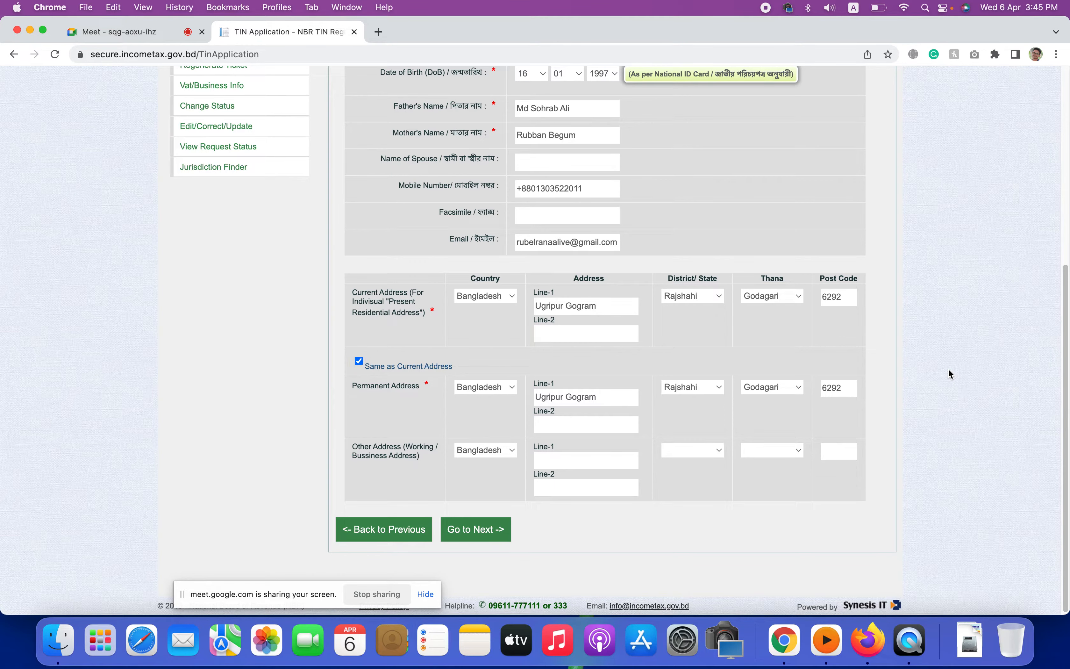
pyautogui.click(569, 332)
pyautogui.click(936, 331)
# Step: Submit the application from the Final Preview, hit the Invalid NID error, and go back
pyautogui.click(477, 529)
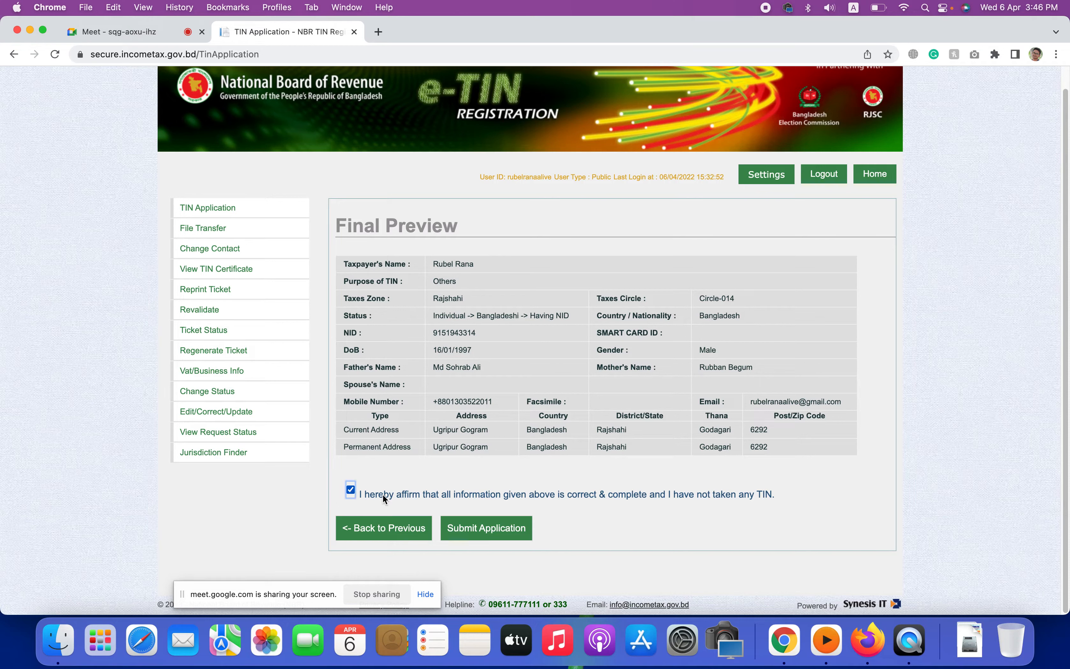
pyautogui.click(481, 529)
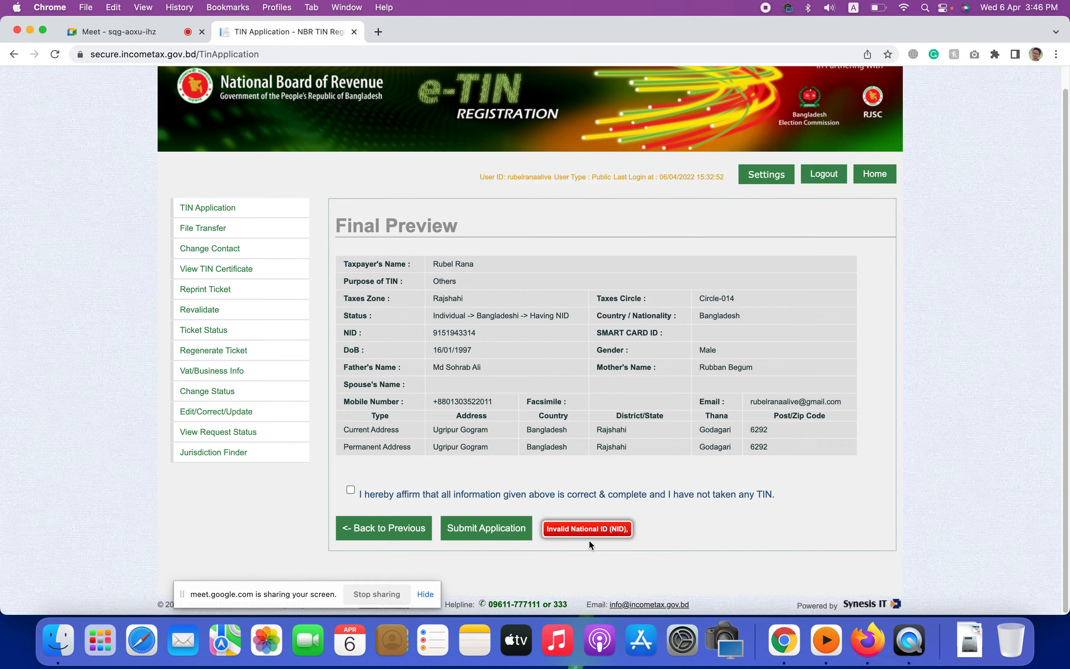
pyautogui.click(383, 528)
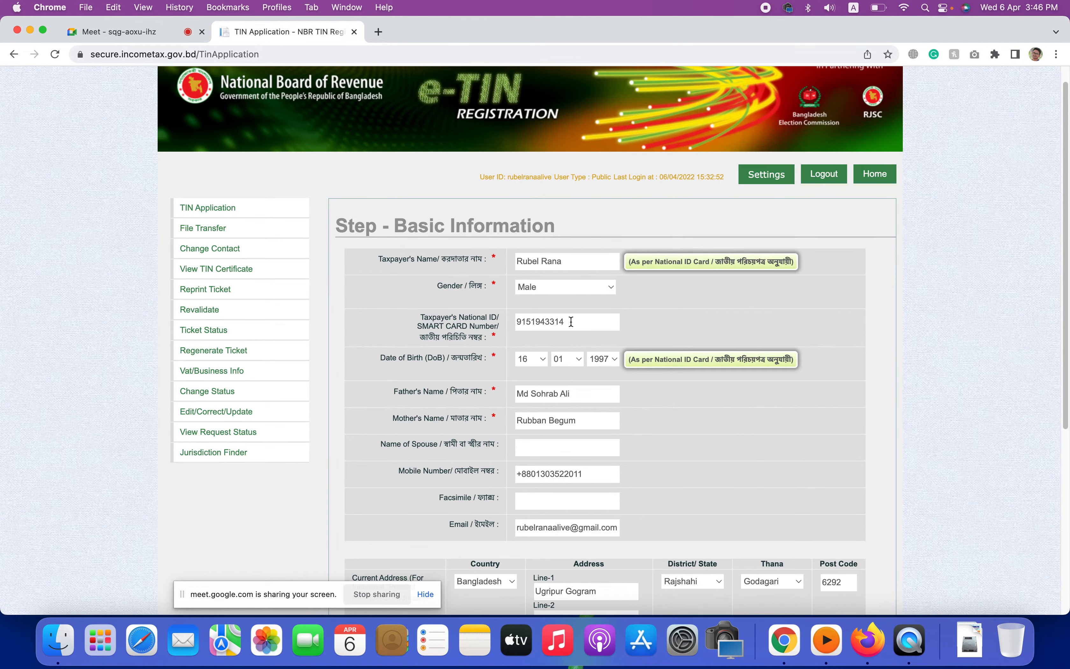
pyautogui.click(586, 324)
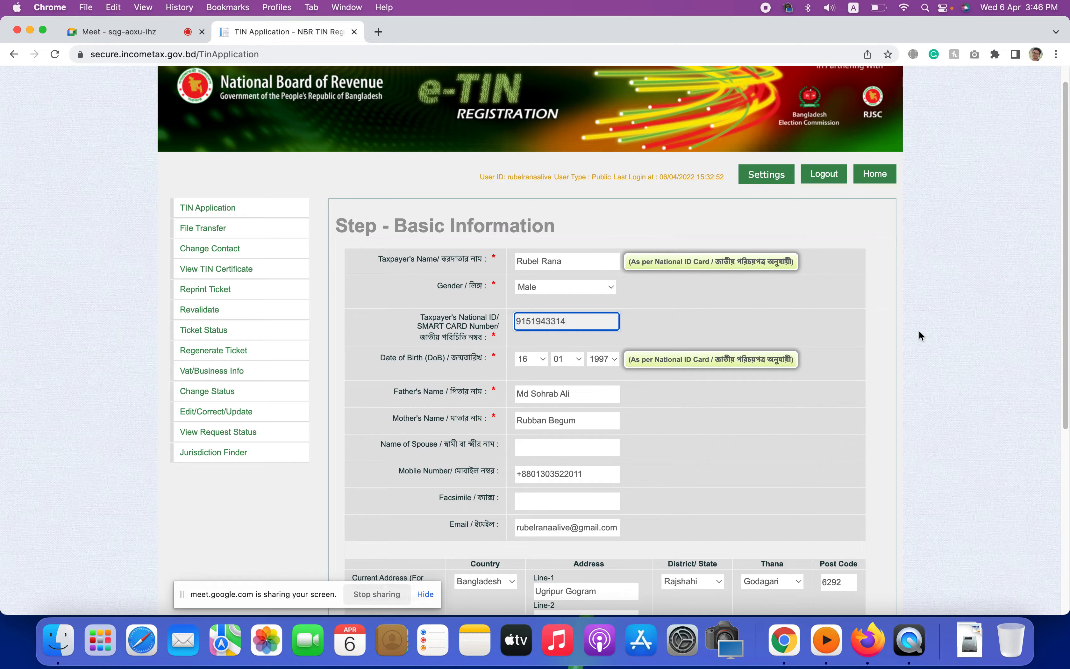
pyautogui.click(142, 31)
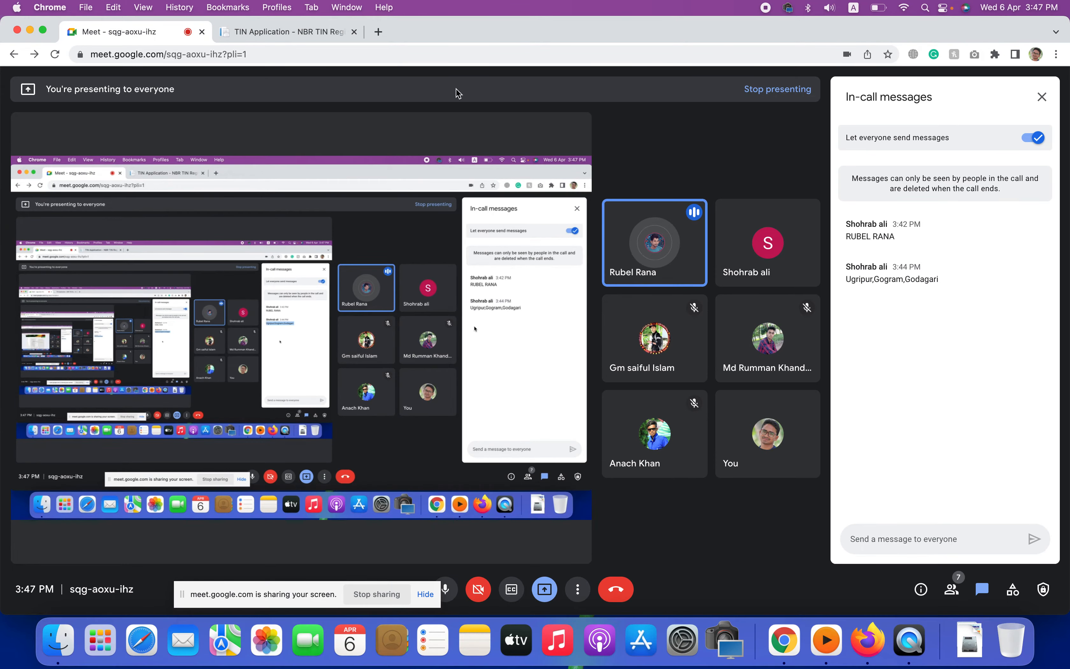
pyautogui.click(280, 30)
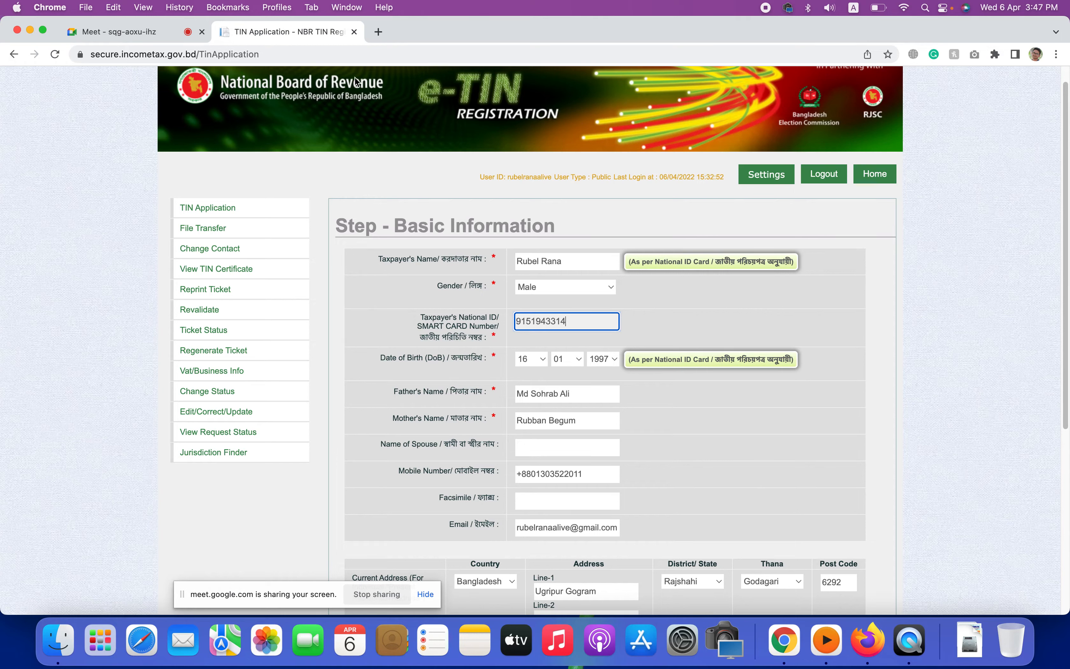
pyautogui.click(697, 315)
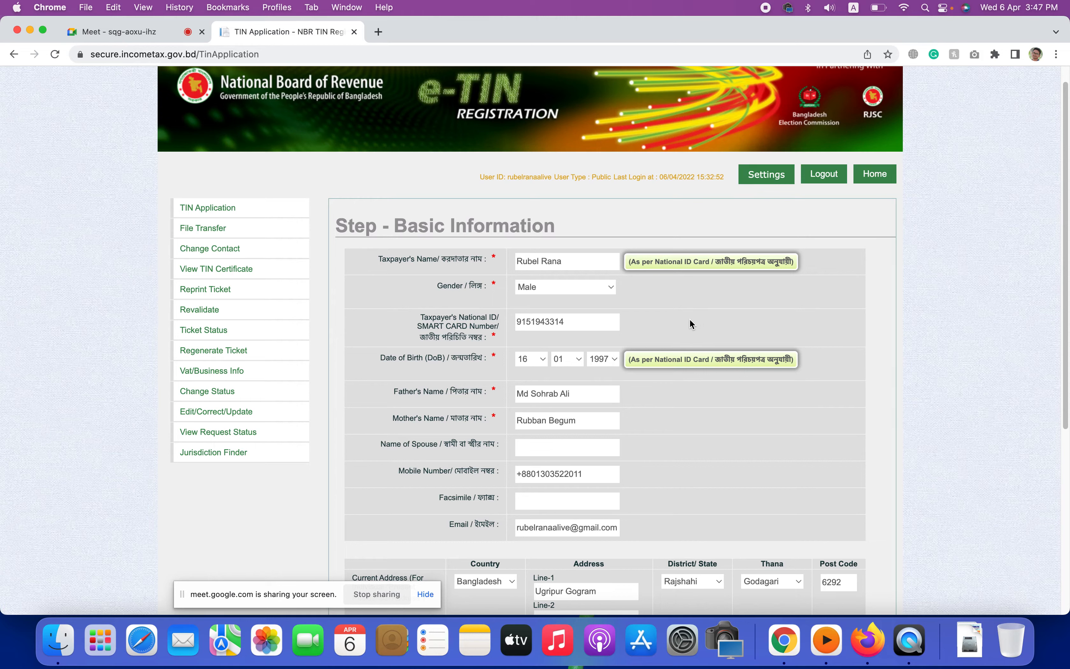
pyautogui.click(573, 359)
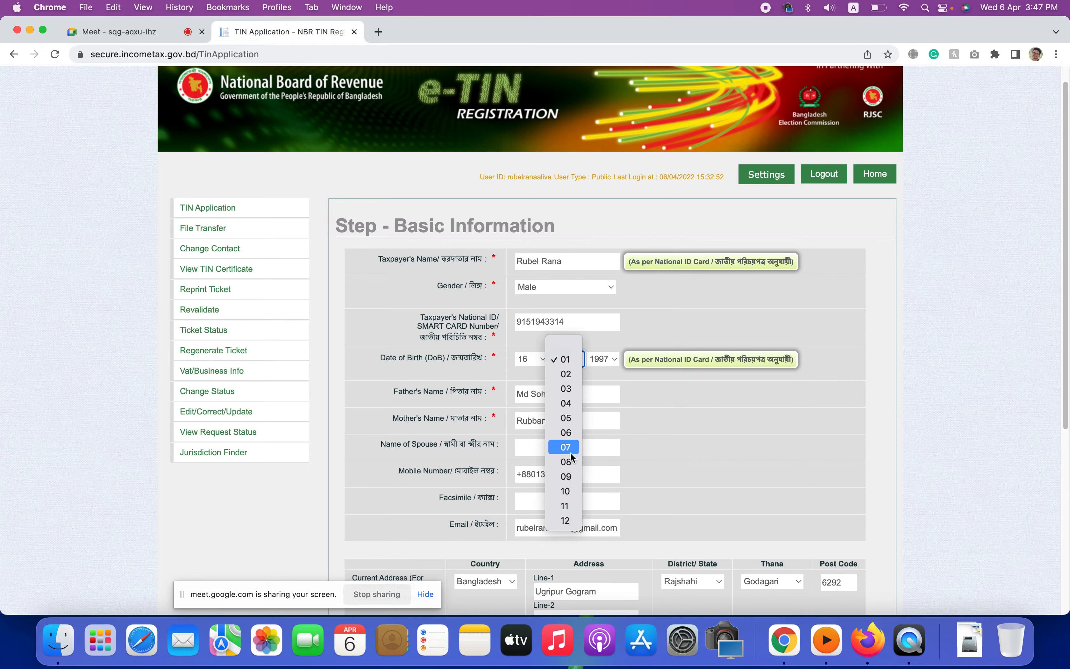
pyautogui.click(570, 462)
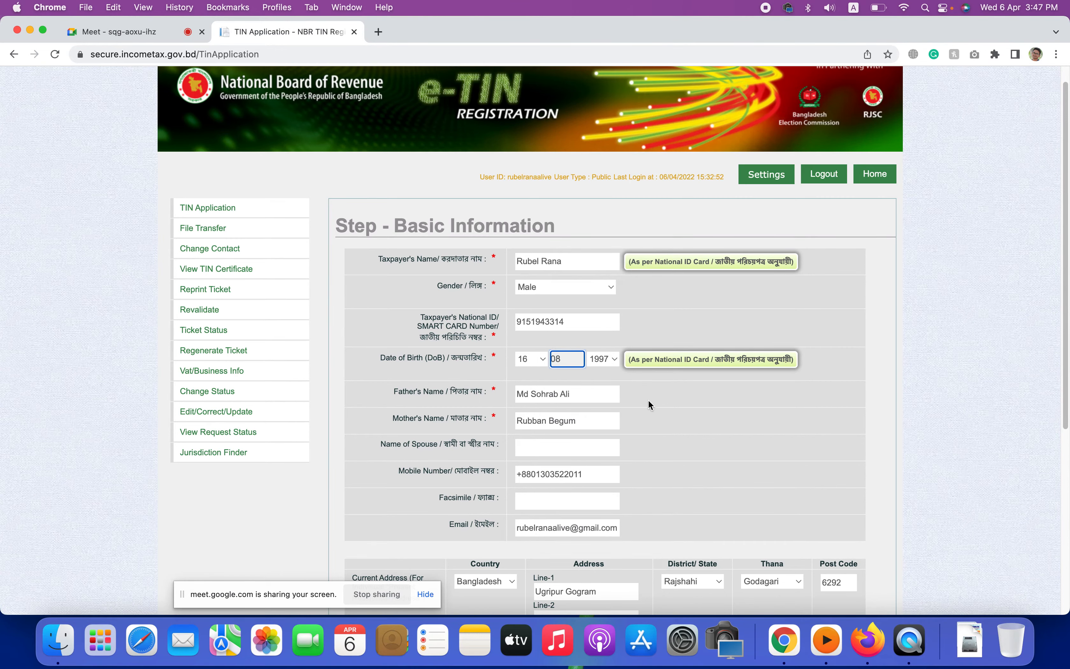
pyautogui.click(920, 388)
# Step: Continue to the Final Preview and tick the correctness affirmation
pyautogui.scroll(-5, 920, 388)
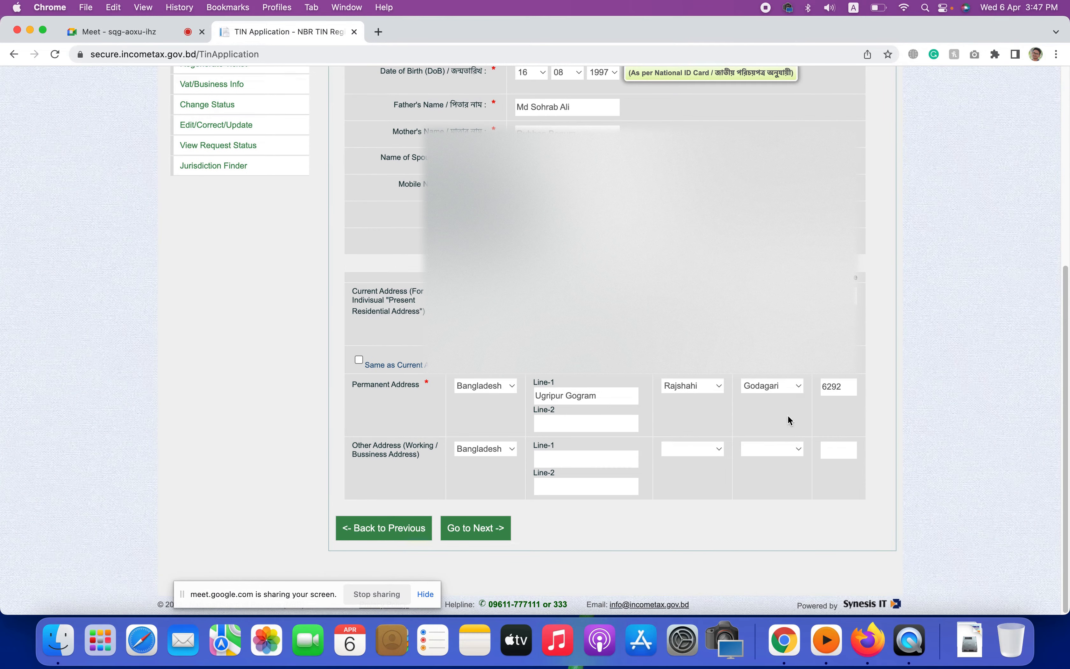
pyautogui.click(485, 535)
pyautogui.click(351, 490)
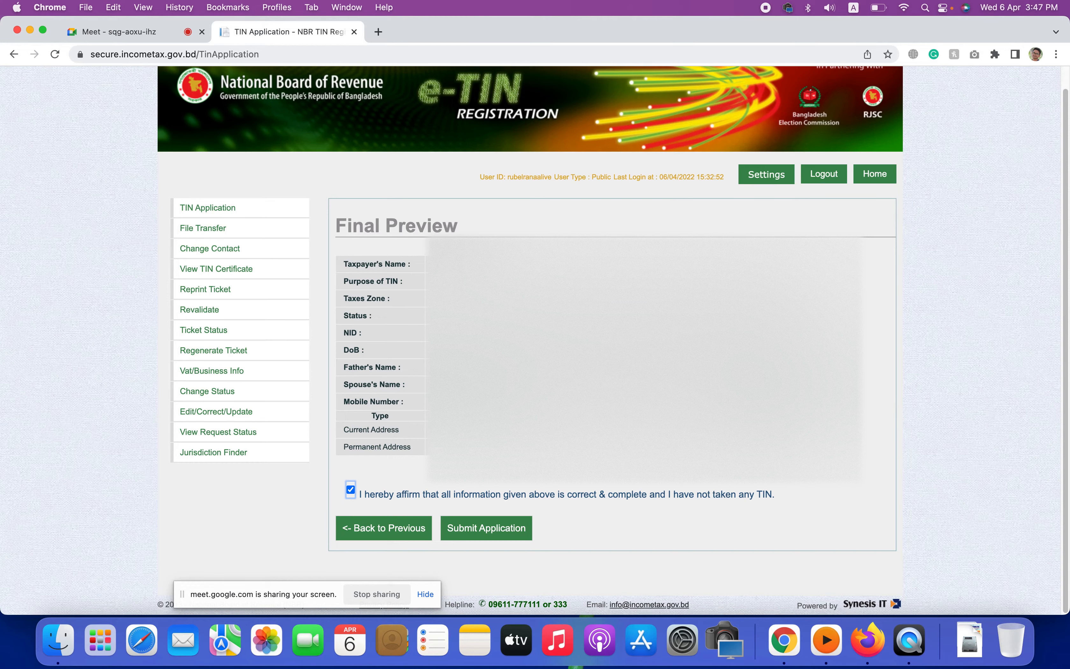
# Step: Submit the corrected application and scroll through the issued TIN record with the photo
pyautogui.click(495, 529)
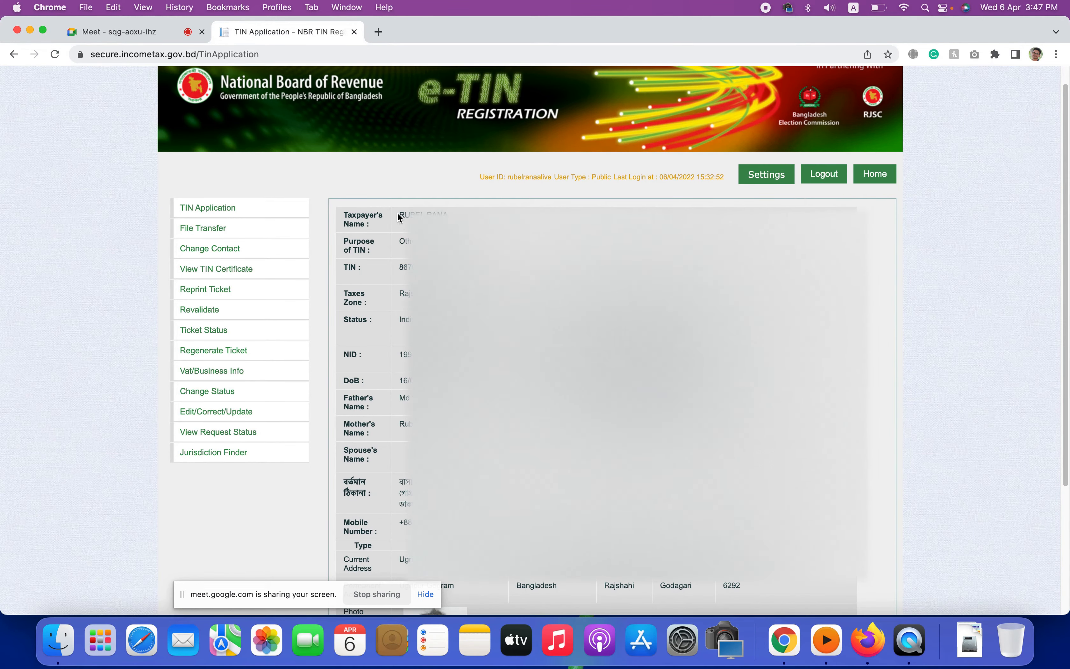
pyautogui.scroll(-4, 531, 353)
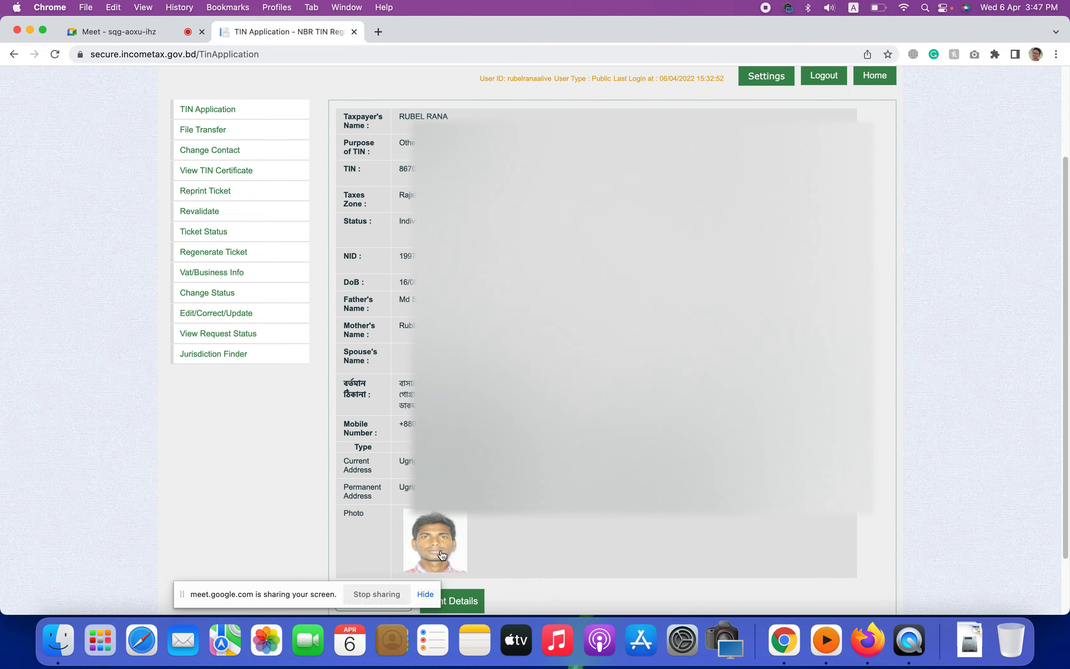
pyautogui.scroll(-3, 702, 515)
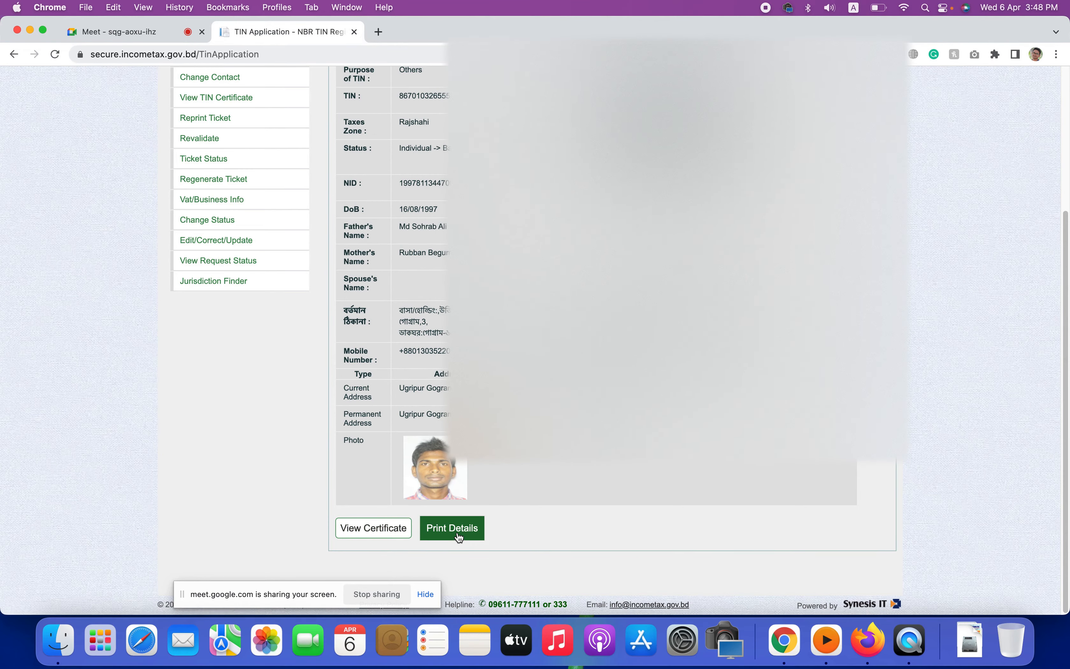
# Step: Open the TIN certificate and scroll to the bottom of it
pyautogui.click(385, 533)
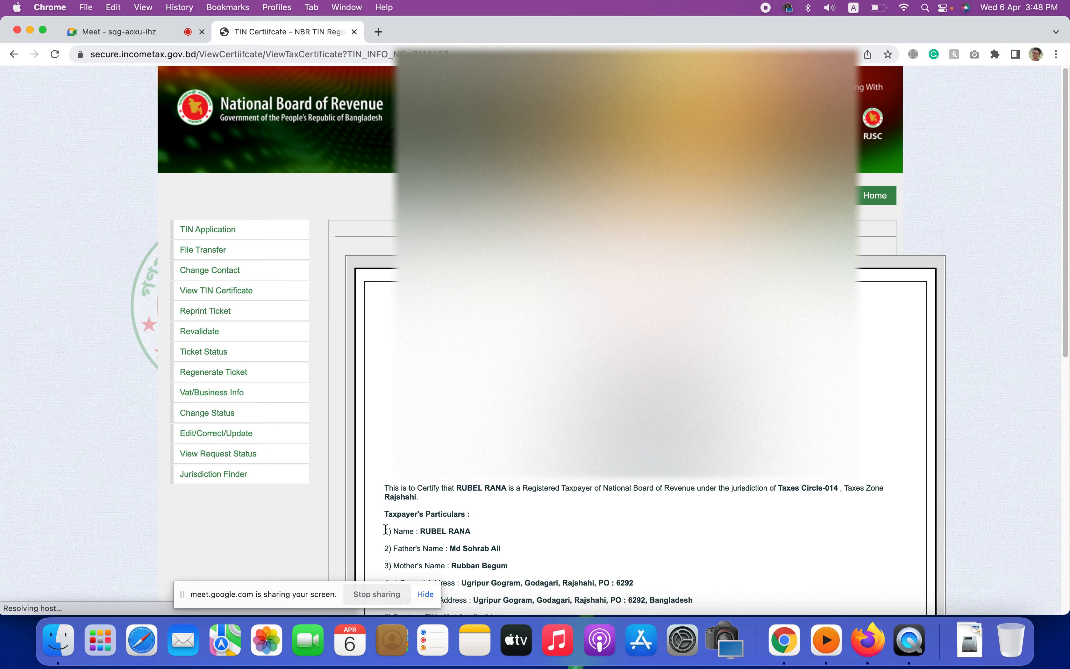
pyautogui.scroll(-4, 703, 376)
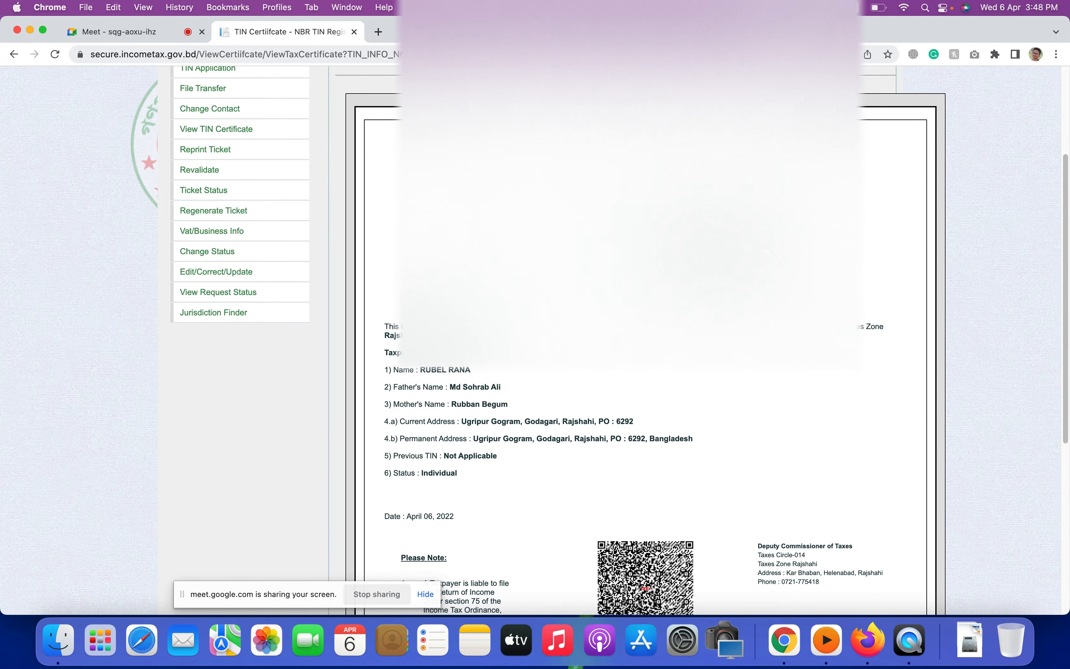
pyautogui.moveTo(619, 261); pyautogui.dragTo(789, 499)
pyautogui.click(789, 499)
pyautogui.scroll(-6, 724, 462)
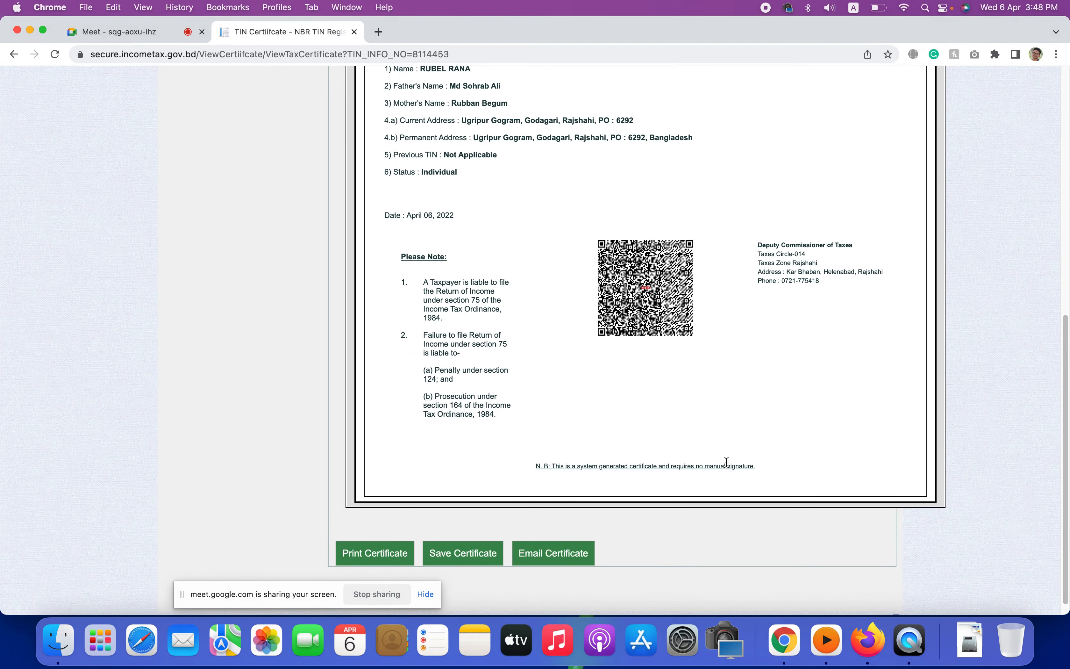
pyautogui.scroll(-1, 725, 460)
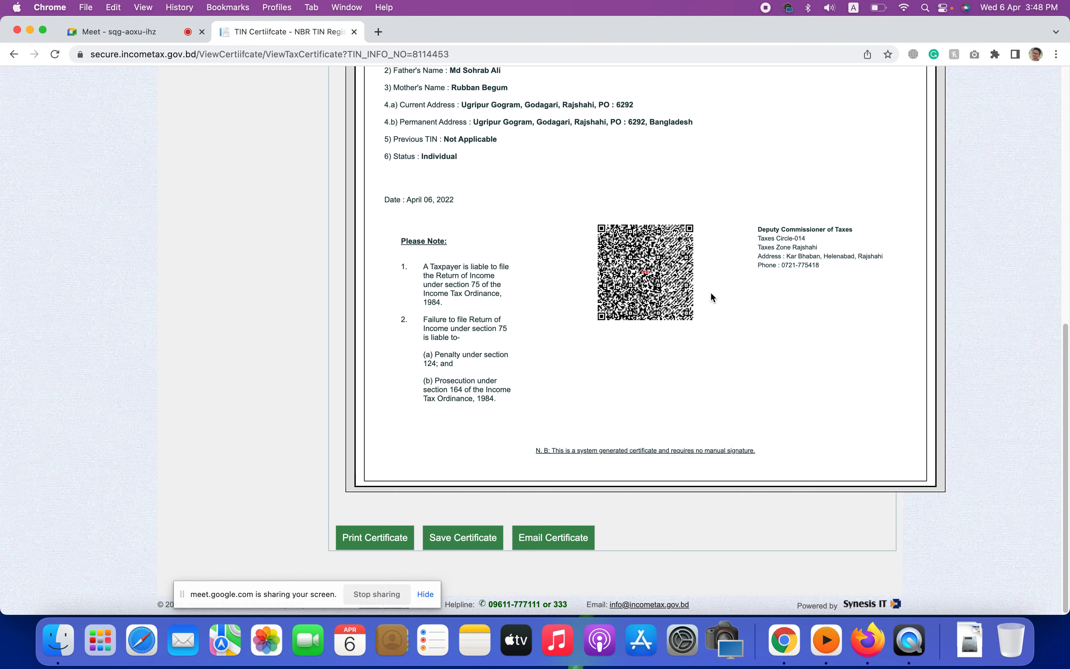
# Step: Print the TIN certificate and save it as a PDF
pyautogui.click(377, 543)
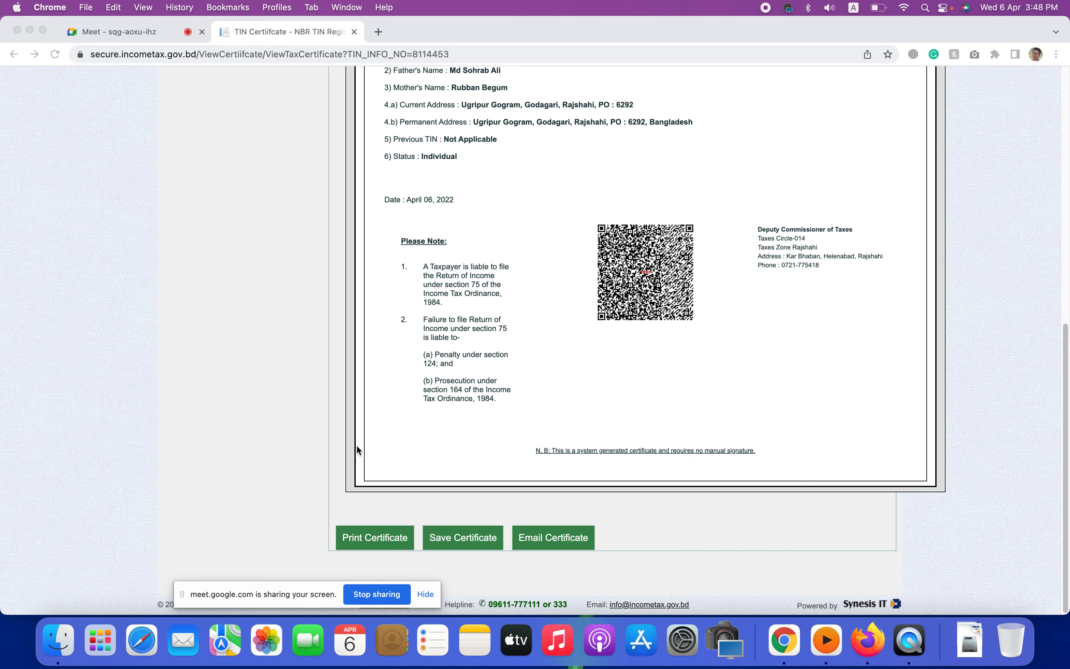
pyautogui.click(387, 538)
pyautogui.click(466, 544)
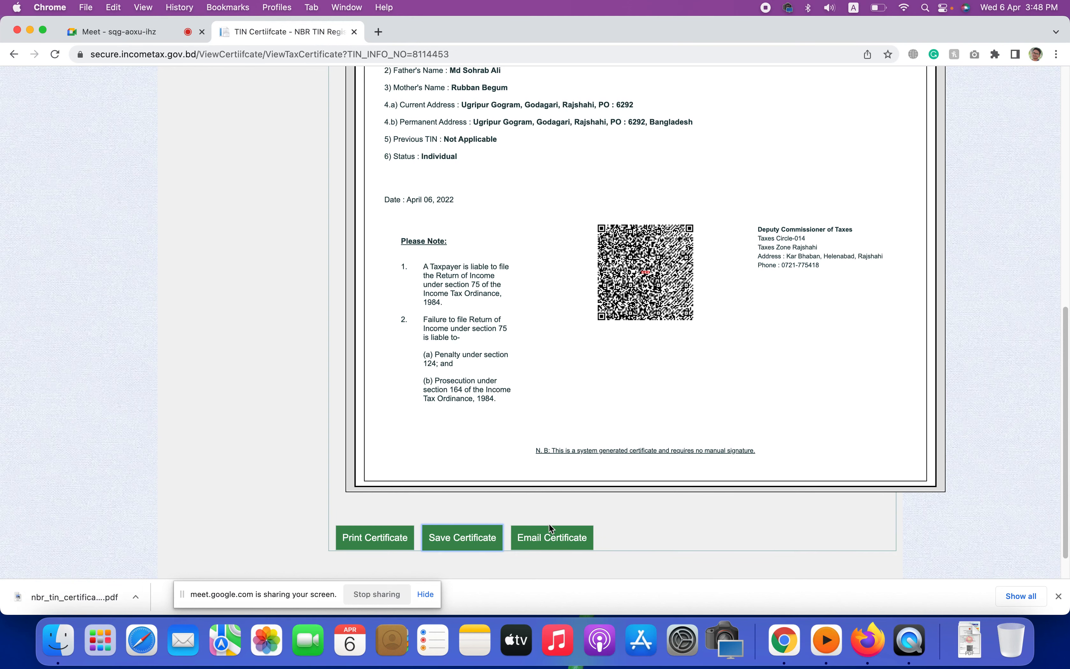
# Step: Email the TIN certificate to the taxpayer's autofilled e-mail address
pyautogui.click(551, 539)
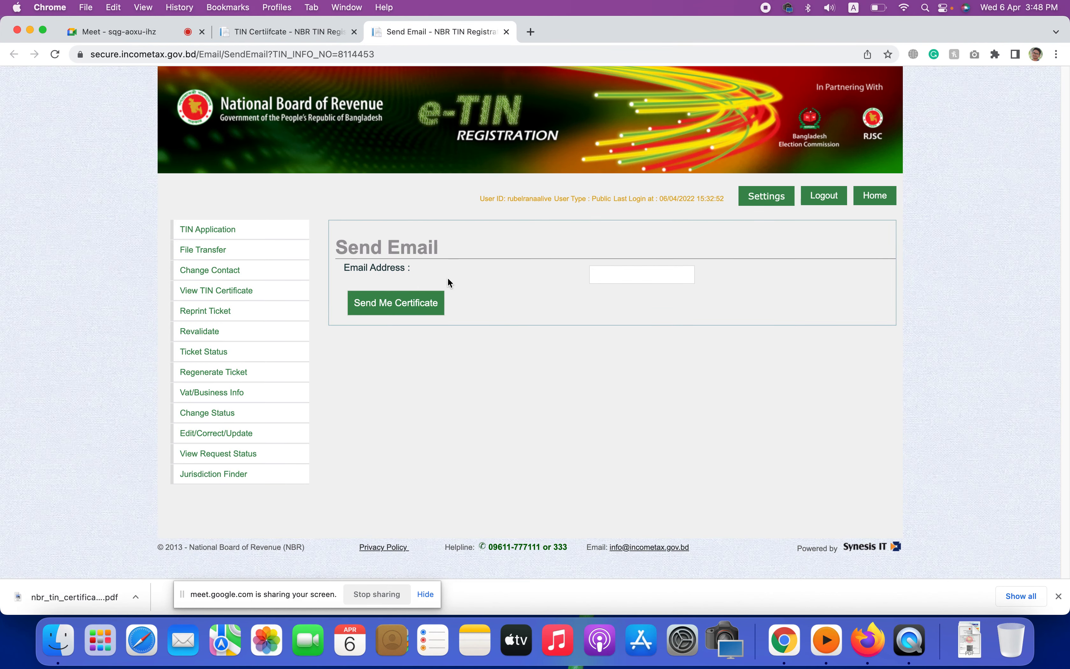
pyautogui.click(640, 277)
pyautogui.click(639, 295)
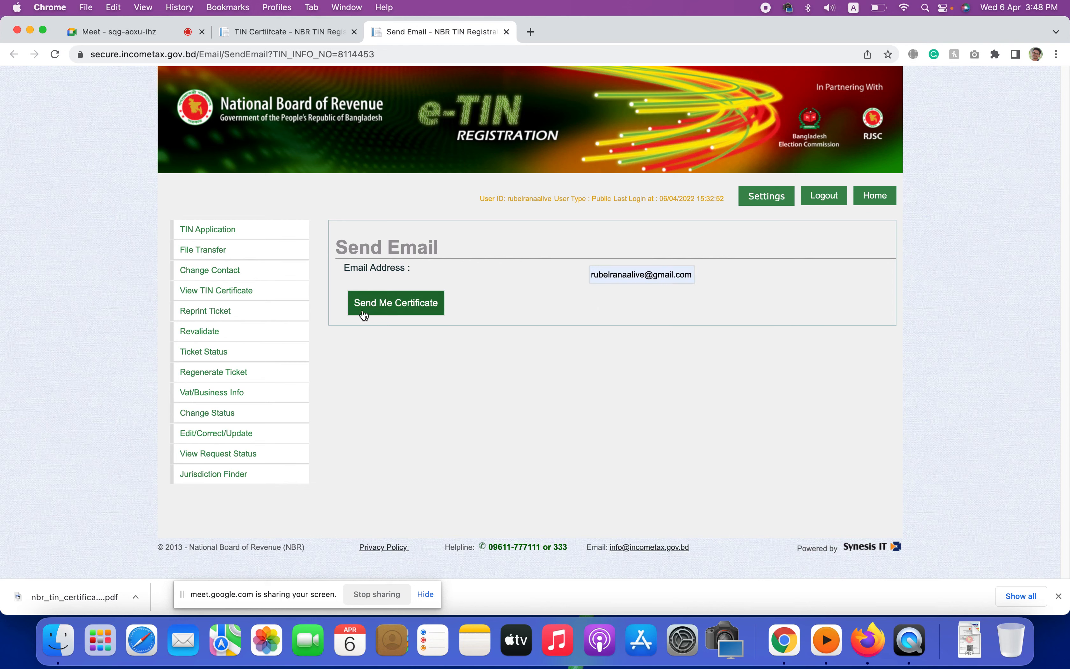
pyautogui.click(405, 307)
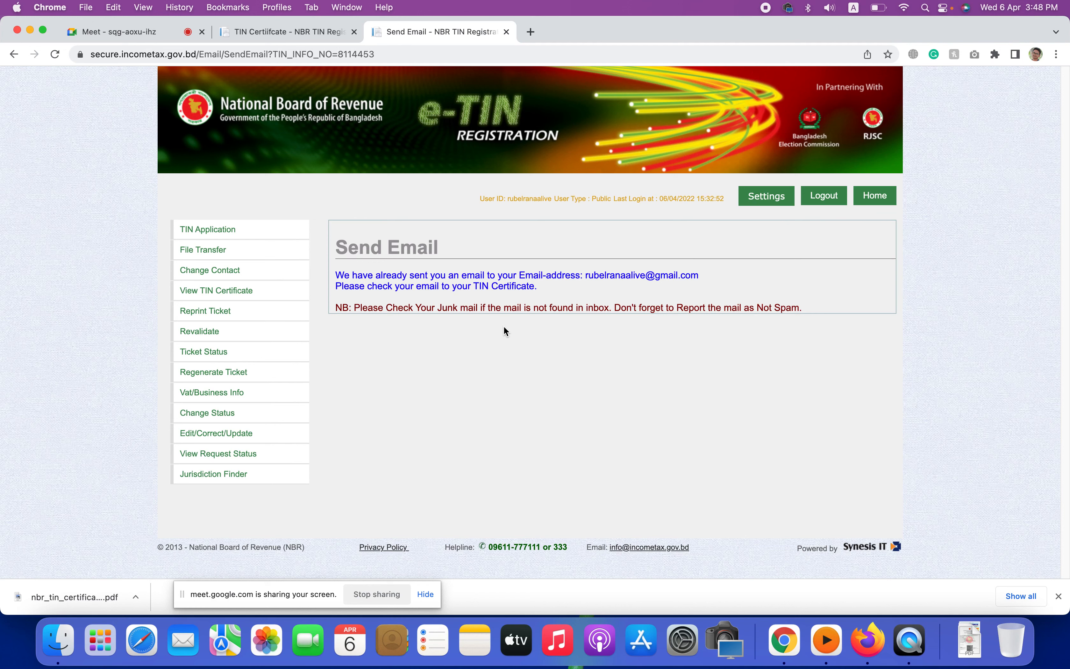
# Step: Close the send-email and certificate pages and stop presenting in Google Meet
pyautogui.click(507, 32)
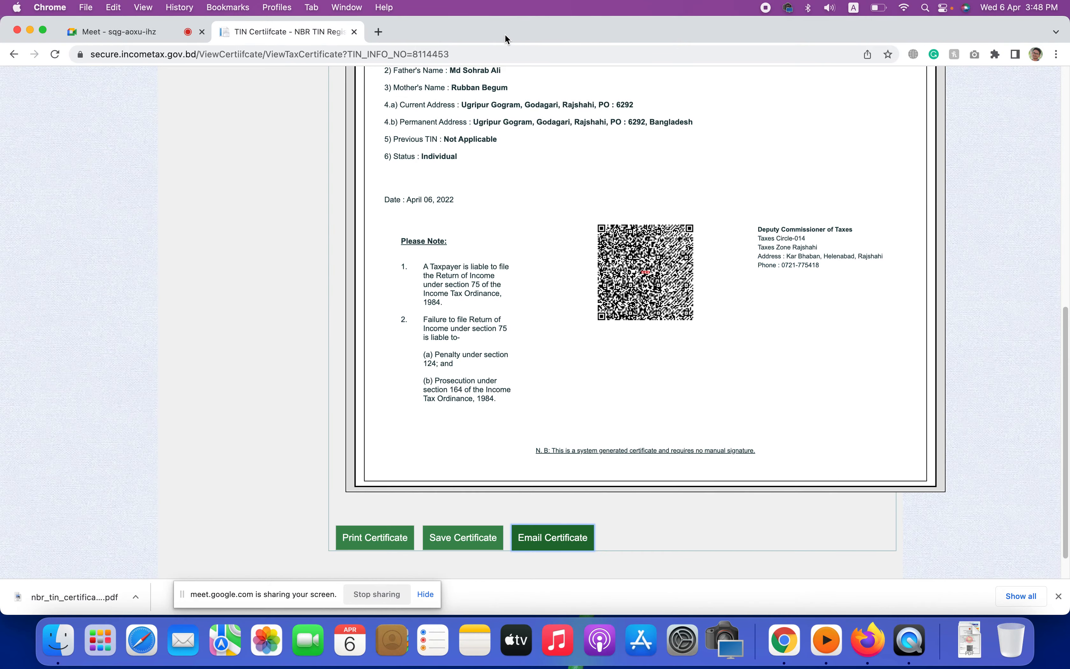
pyautogui.click(354, 31)
pyautogui.click(545, 552)
pyautogui.click(574, 524)
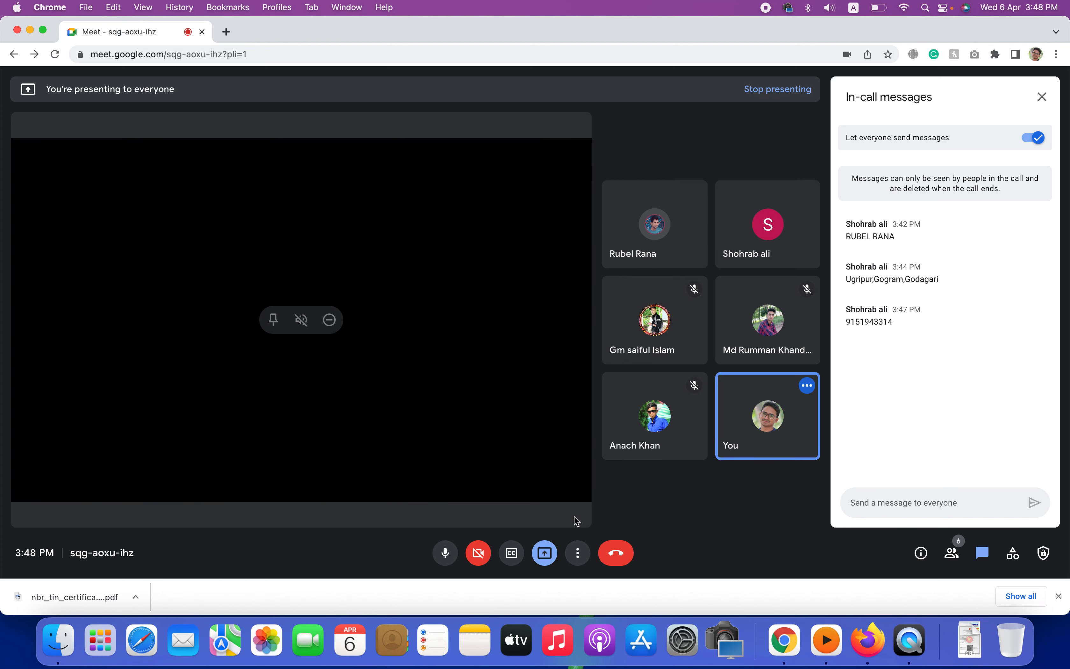